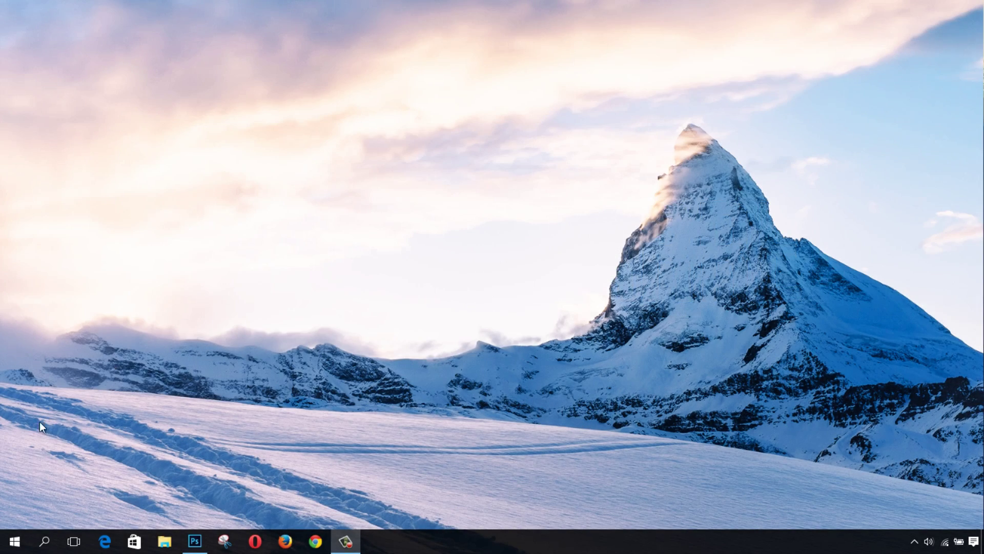
Make the Start menu taller, and briefly launch Calculatrice from its most-used apps before closing the calculator
{"action": "left_click", "coordinate": [15, 542]}
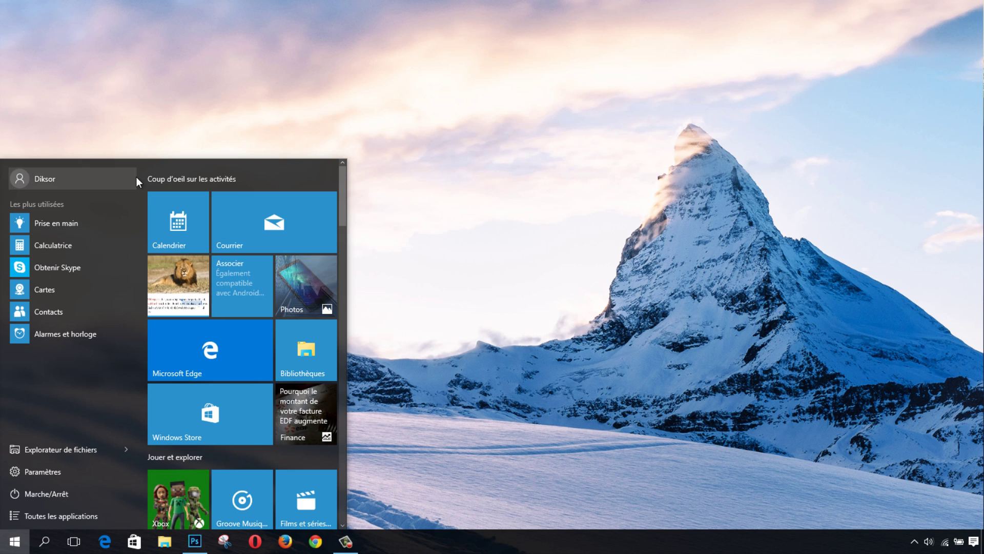
{"action": "left_click_drag", "start_coordinate": [152, 159], "coordinate": [148, 128]}
{"action": "mouse_move", "coordinate": [345, 258]}
{"action": "left_mouse_down"}
{"action": "mouse_move", "coordinate": [546, 248]}
{"action": "mouse_move", "coordinate": [346, 250]}
{"action": "left_mouse_up"}
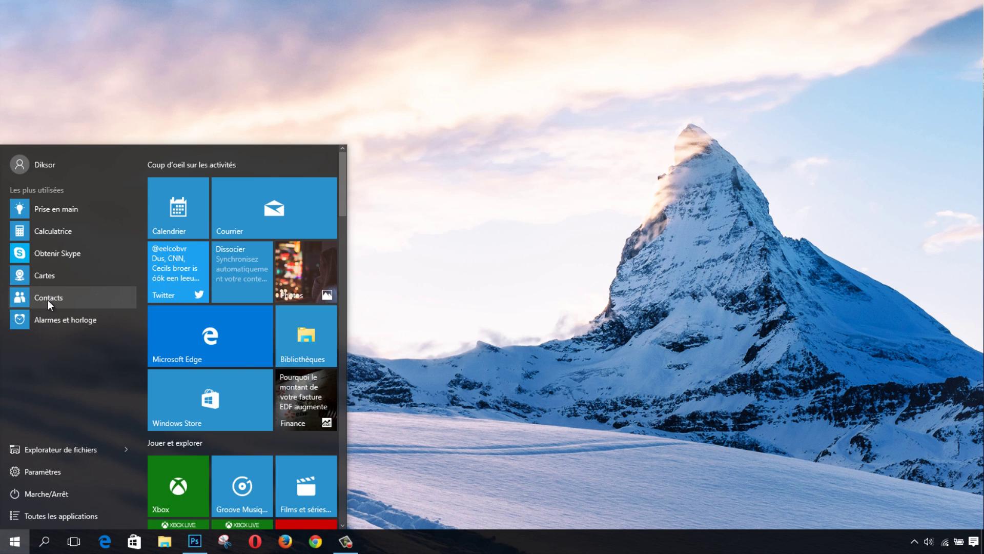
{"action": "left_click", "coordinate": [54, 231]}
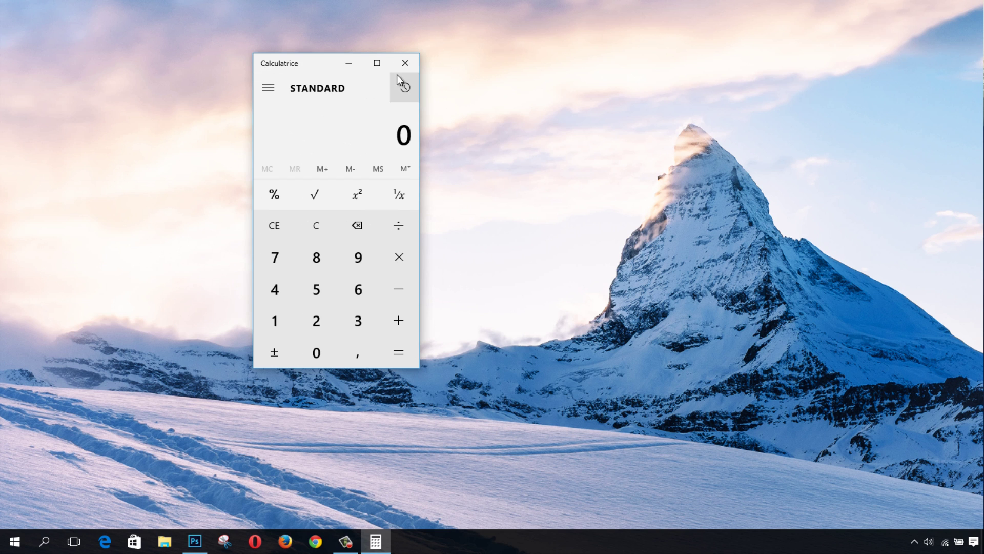
{"action": "left_click", "coordinate": [405, 62]}
Browse the Start menu's list of all applications, jump to the letter E, and return to the main view
{"action": "left_click", "coordinate": [21, 547]}
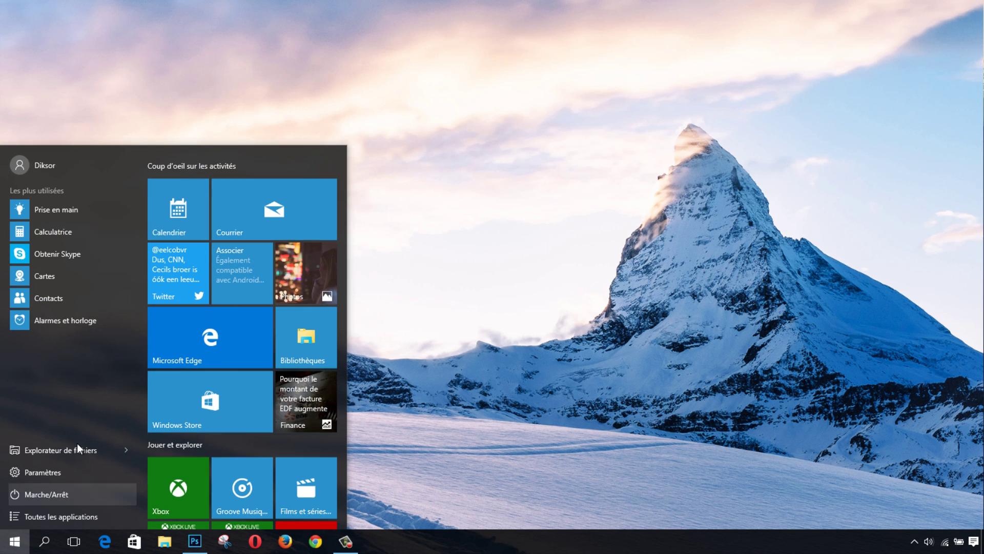
{"action": "left_click", "coordinate": [54, 515]}
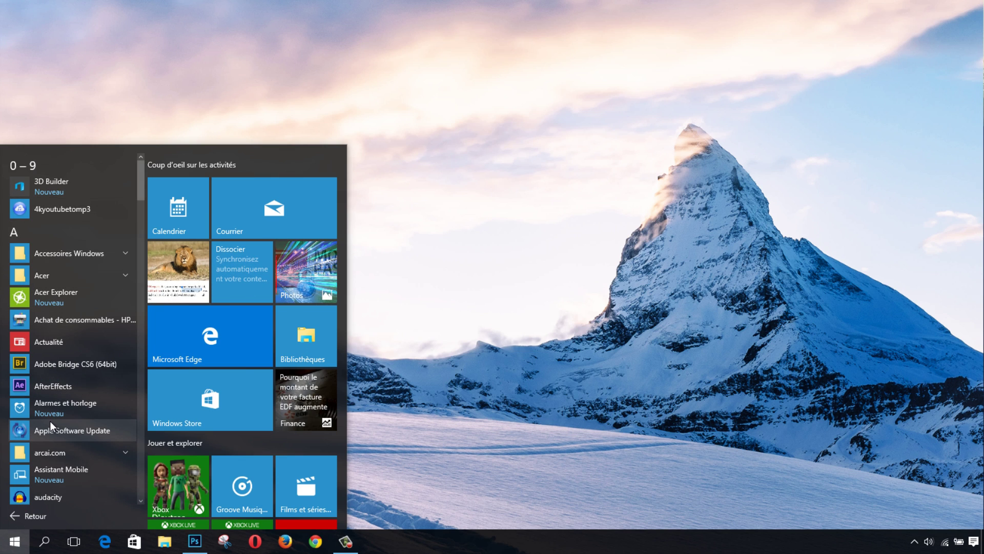
{"action": "left_click", "coordinate": [42, 164]}
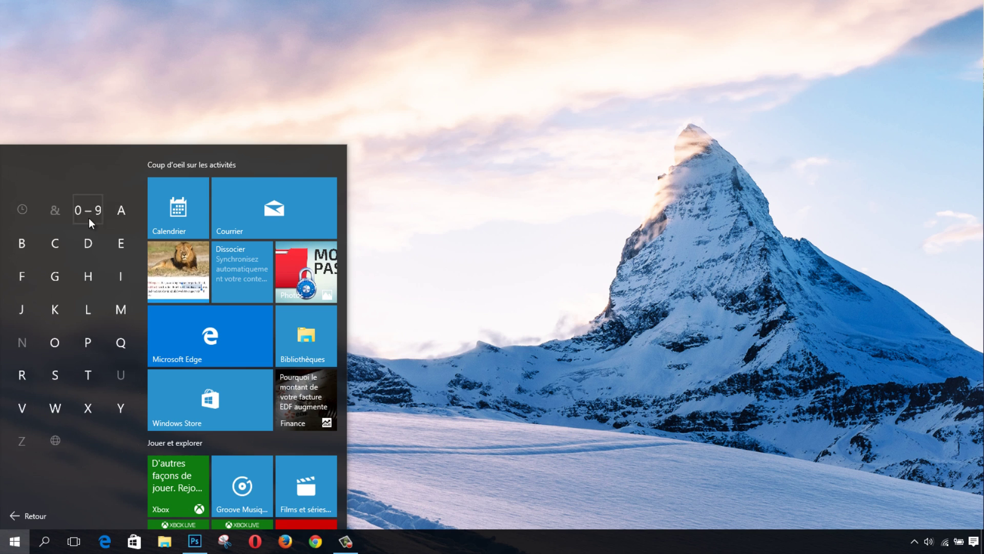
{"action": "left_click", "coordinate": [118, 251]}
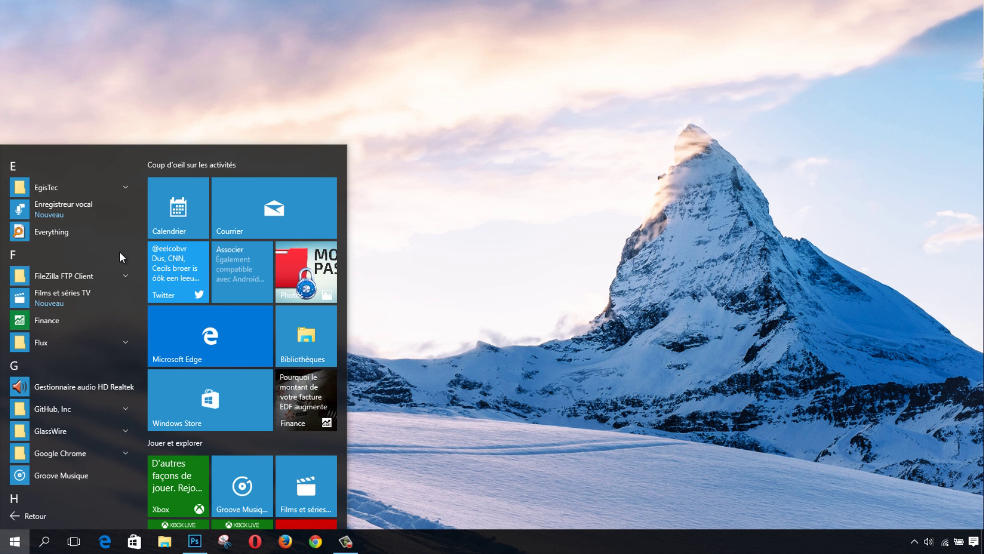
{"action": "left_click", "coordinate": [13, 512]}
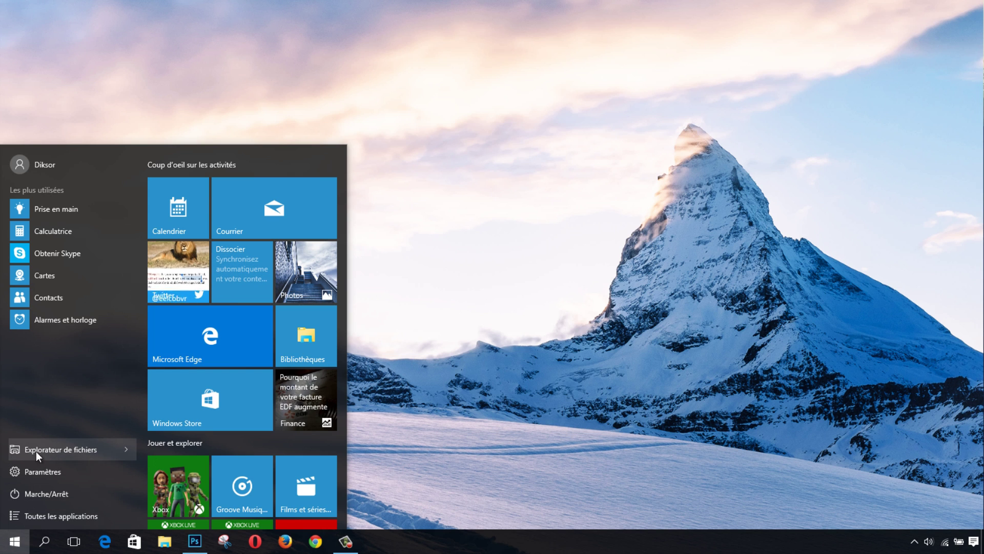
View the folders and drives of Ce PC in the file explorer, select the Bureau folder, and close the window
{"action": "left_click", "coordinate": [78, 449]}
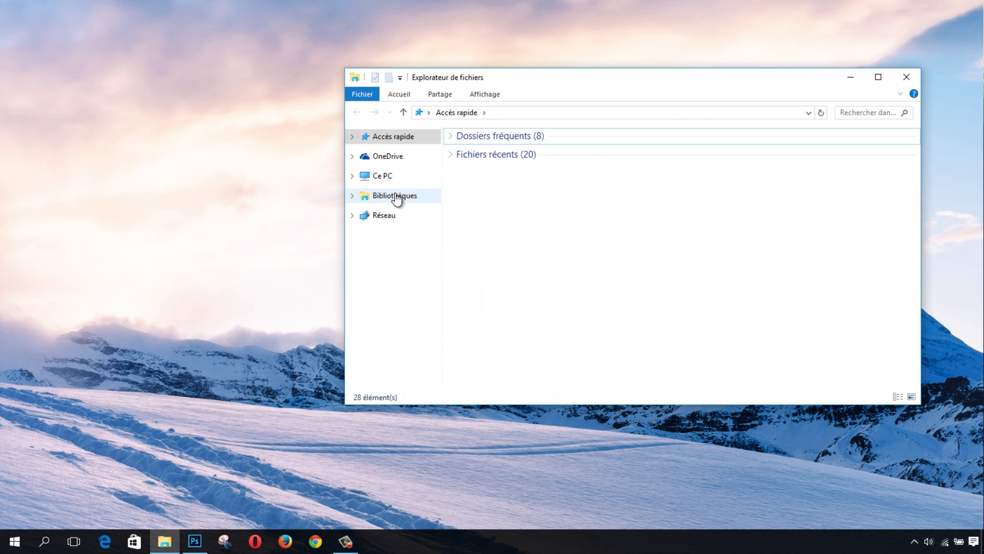
{"action": "left_click", "coordinate": [380, 177]}
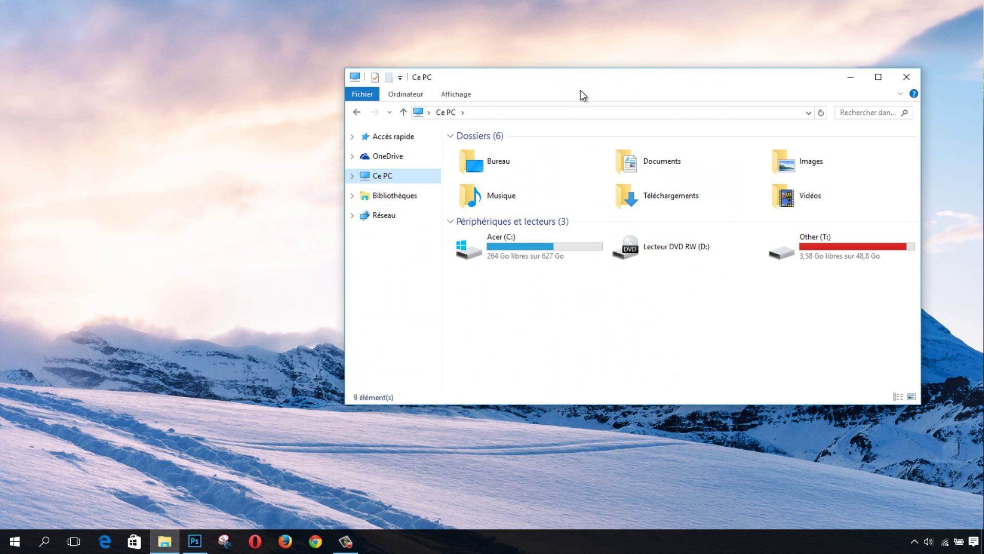
{"action": "left_click_drag", "start_coordinate": [581, 87], "coordinate": [509, 68]}
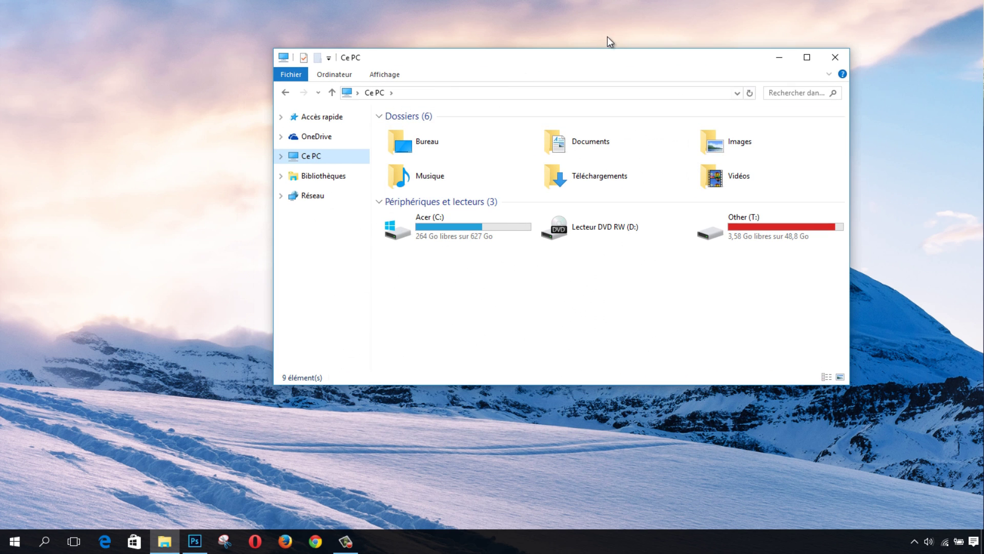
{"action": "left_click_drag", "start_coordinate": [775, 279], "coordinate": [410, 137]}
{"action": "left_click", "coordinate": [451, 136]}
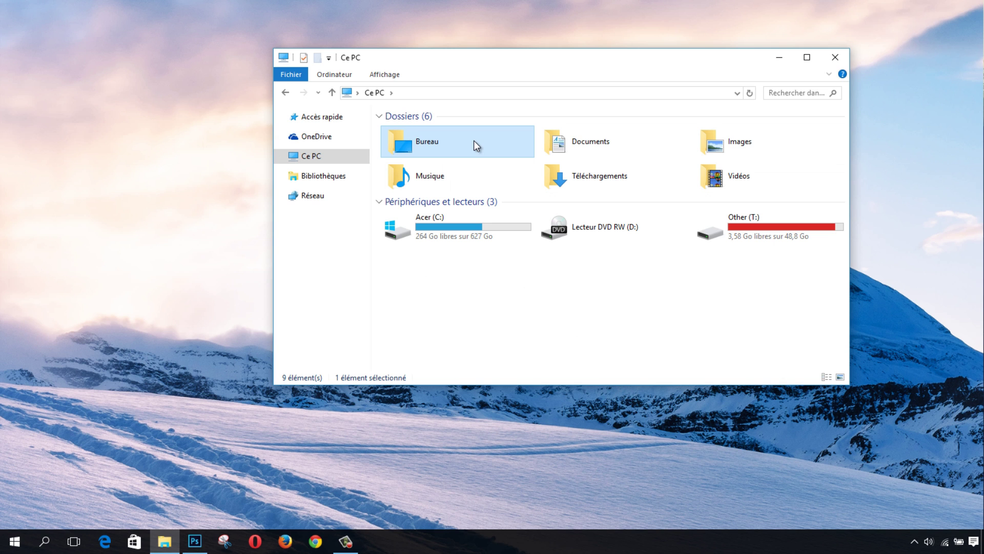
{"action": "left_click", "coordinate": [835, 57]}
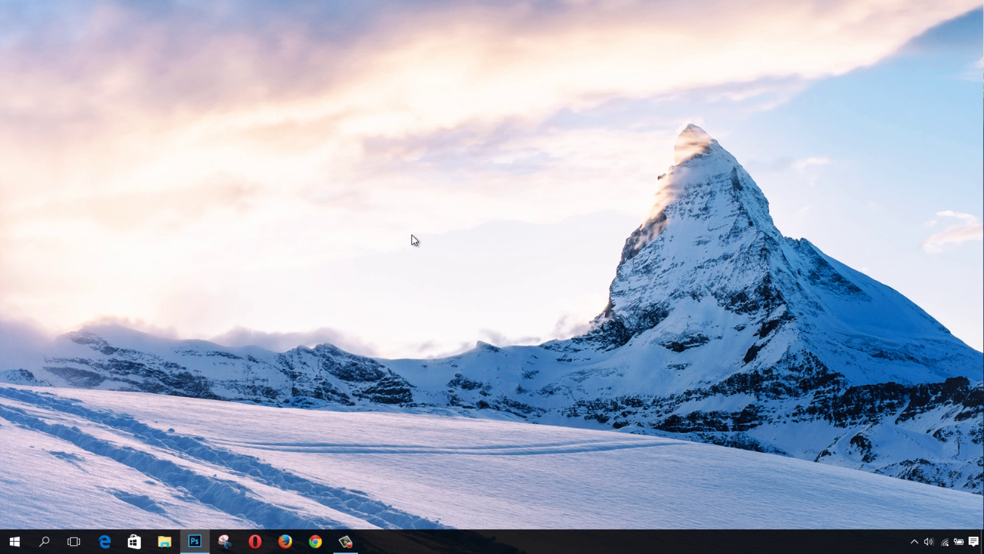
Open Paramètres from the Start menu and try its layout by narrowing the window and widening it again
{"action": "left_click", "coordinate": [14, 541]}
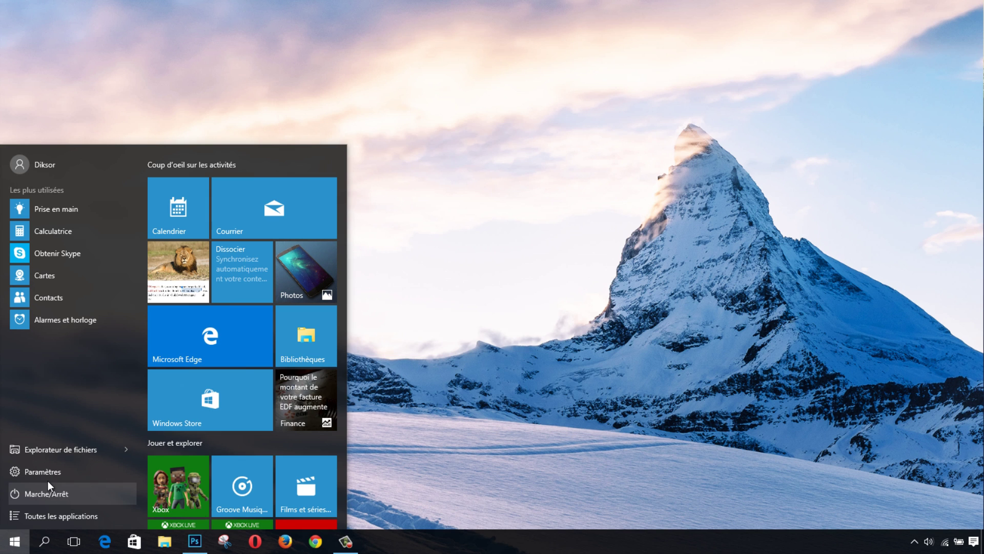
{"action": "left_click", "coordinate": [44, 471]}
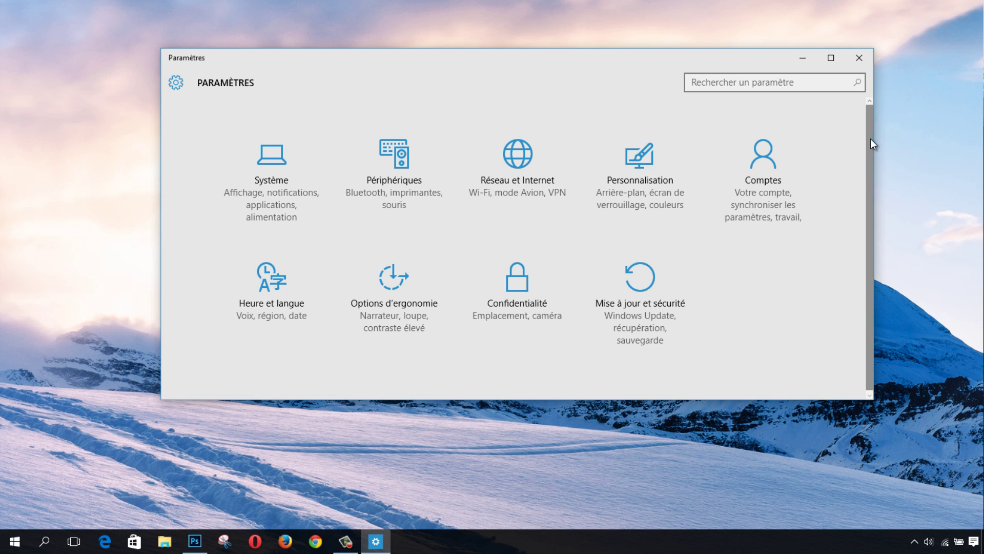
{"action": "left_click_drag", "start_coordinate": [873, 140], "coordinate": [513, 163]}
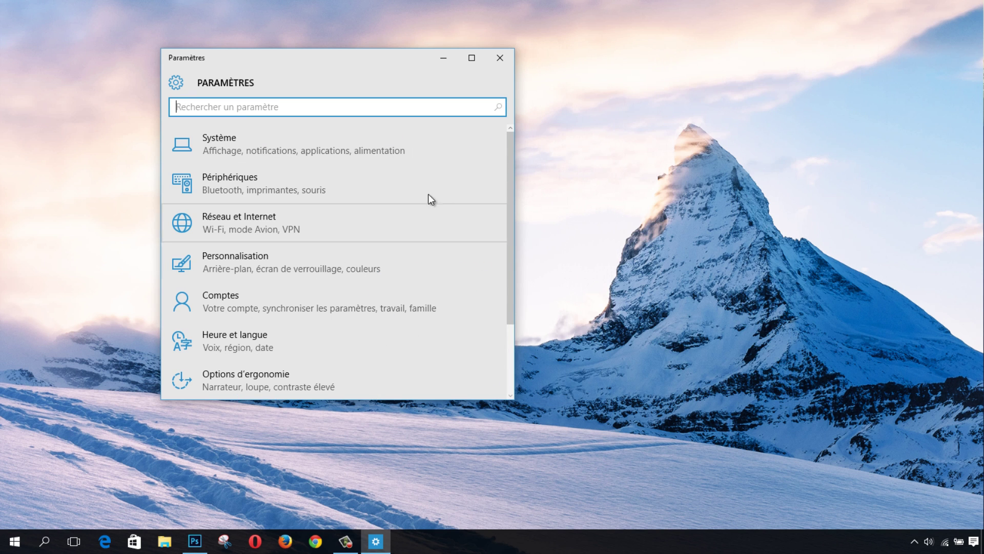
{"action": "left_click_drag", "start_coordinate": [515, 155], "coordinate": [905, 158]}
Turn on "Utiliser le menu Démarrer en plein écran" in the Accueil section of Personnalisation and close Paramètres
{"action": "left_click", "coordinate": [680, 193]}
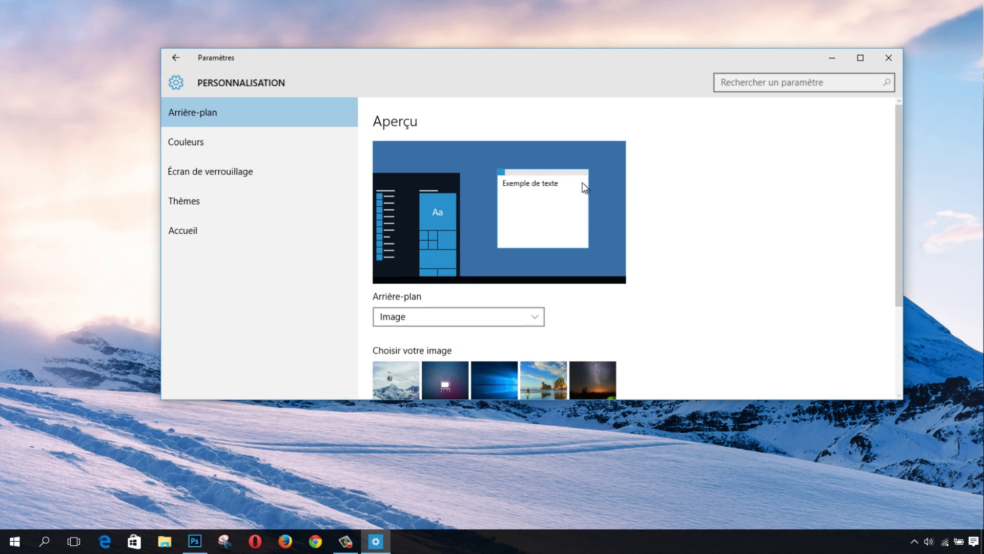
{"action": "left_click", "coordinate": [217, 233]}
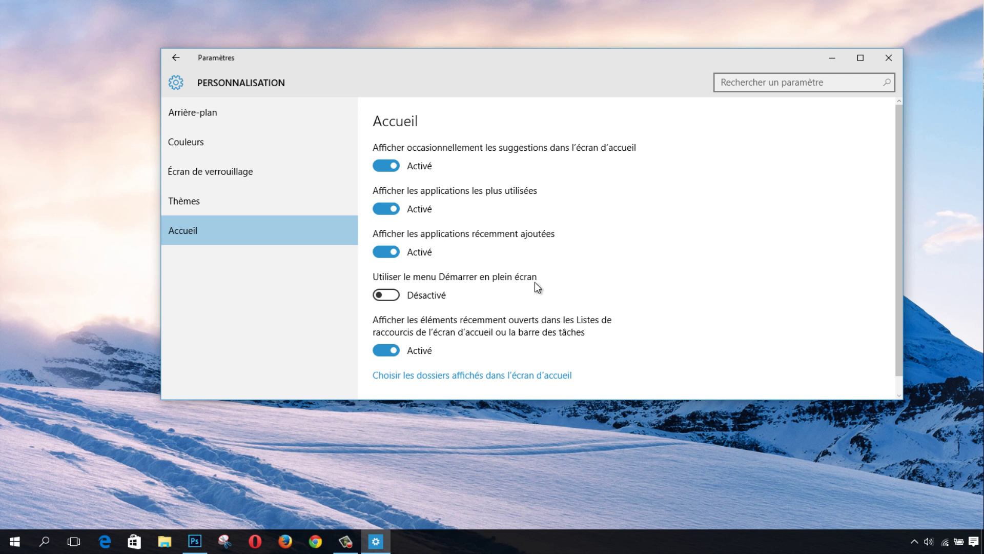
{"action": "left_click", "coordinate": [383, 294]}
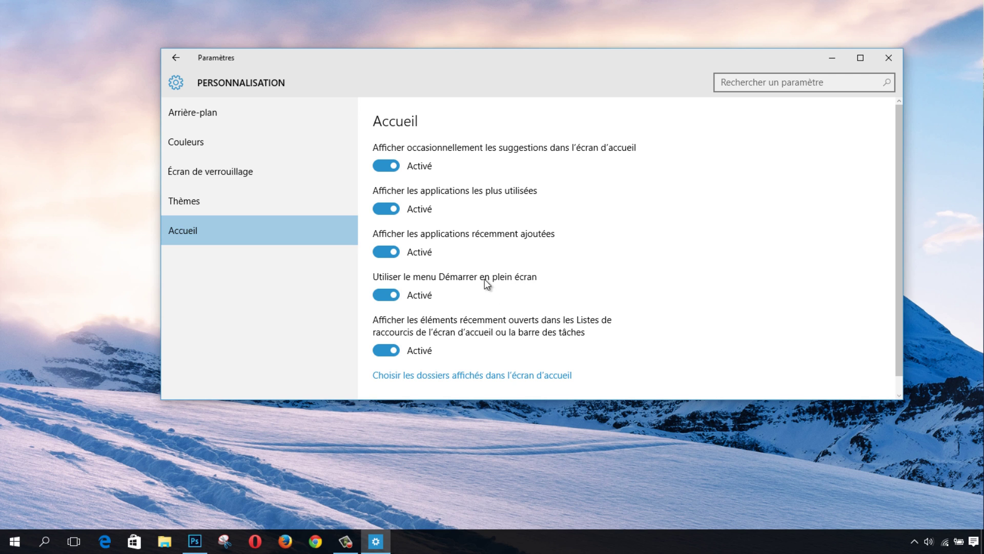
{"action": "left_click", "coordinate": [880, 58]}
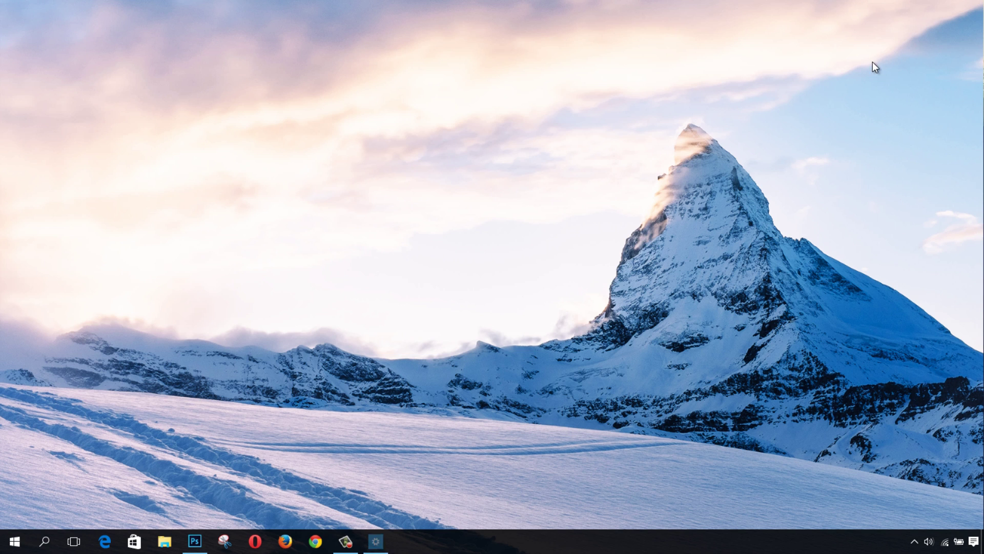
Open the full-screen Start menu and expand its side menu to view the most-used apps and shortcuts
{"action": "left_click", "coordinate": [16, 541]}
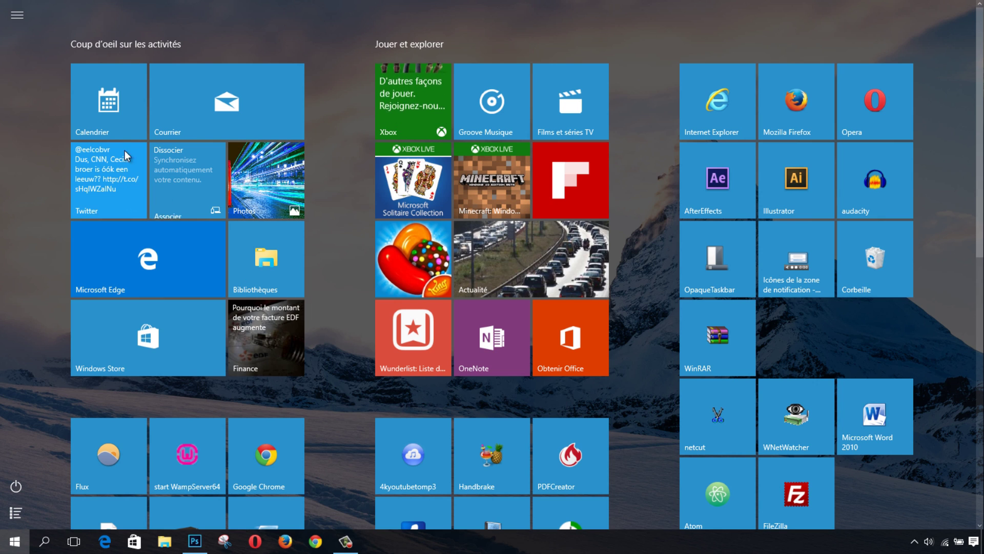
{"action": "left_click", "coordinate": [17, 14]}
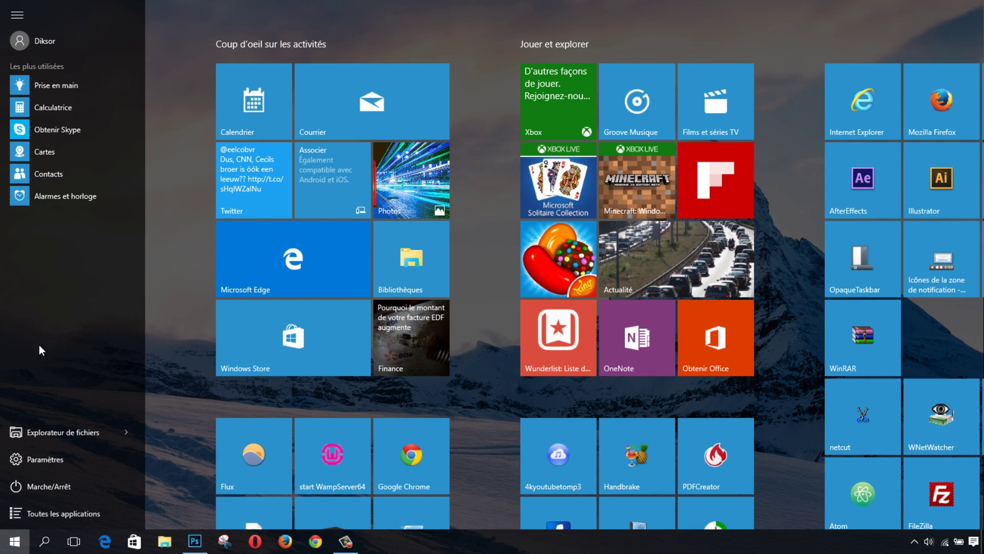
Turn off "Utiliser le menu Démarrer en plein écran" in the Accueil section of Personnalisation, close Paramètres, and reopen the Start menu
{"action": "left_click", "coordinate": [41, 460]}
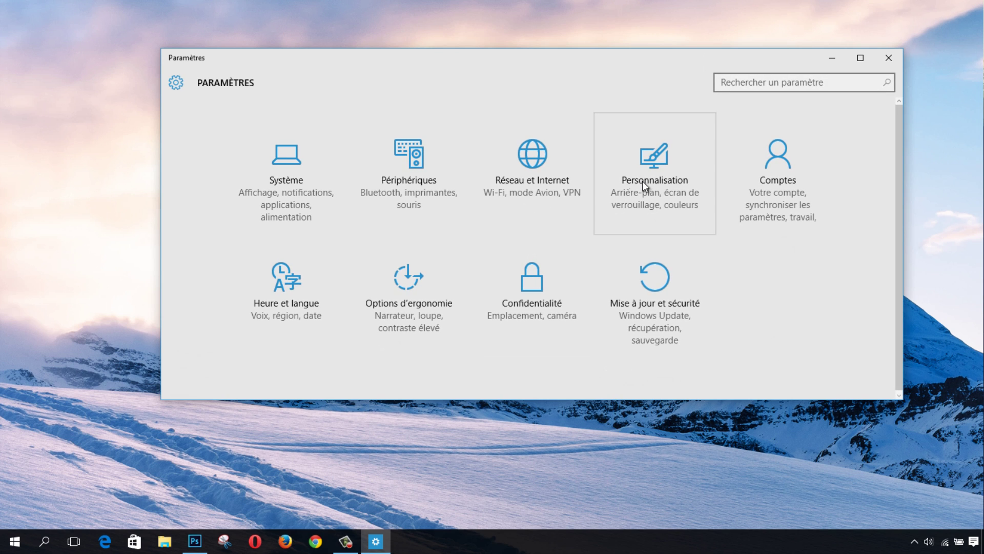
{"action": "left_click", "coordinate": [643, 180]}
{"action": "left_click", "coordinate": [209, 227]}
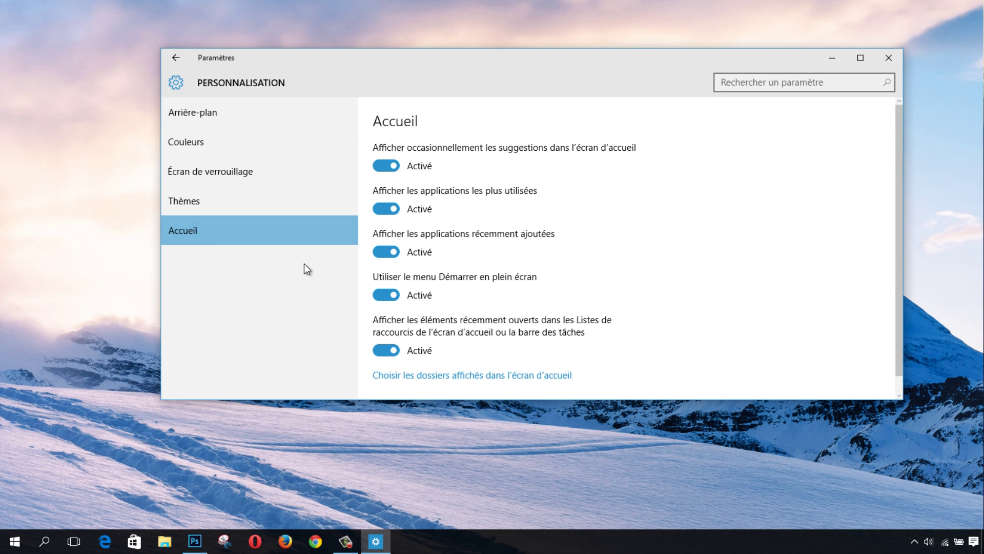
{"action": "left_click", "coordinate": [391, 298]}
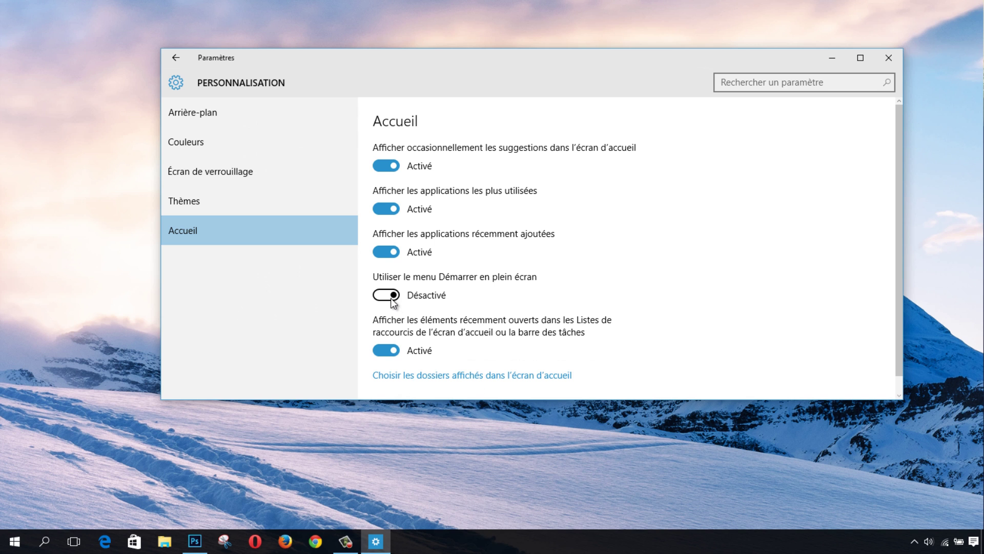
{"action": "left_click", "coordinate": [896, 58]}
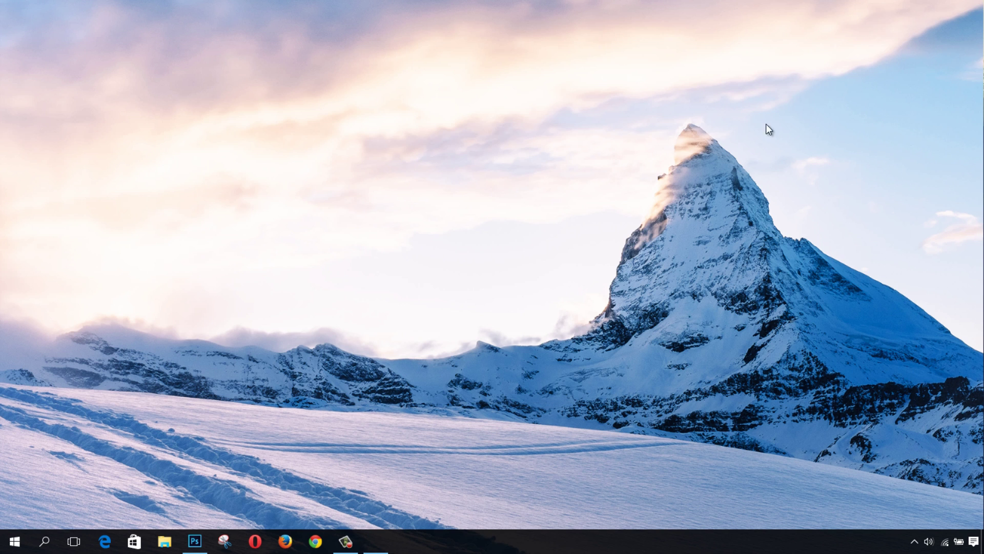
{"action": "left_click", "coordinate": [14, 541]}
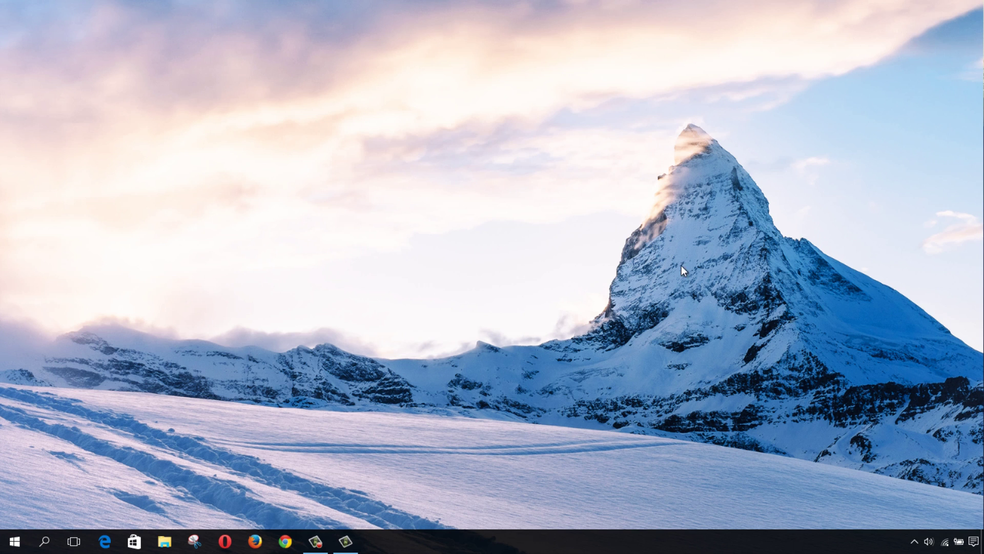
Open the notification centre, collapse and re-expand its quick actions, and close it
{"action": "left_click", "coordinate": [974, 541]}
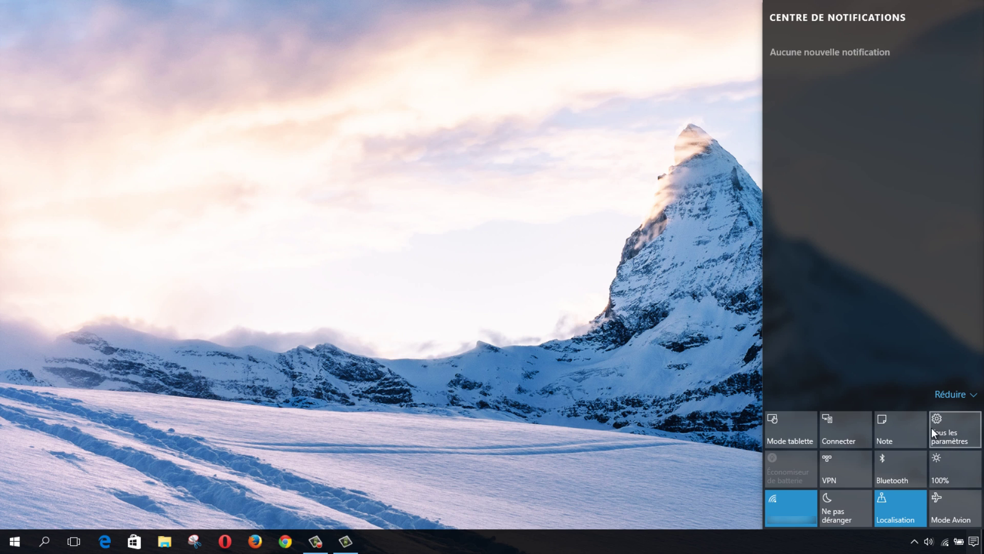
{"action": "left_click", "coordinate": [949, 393]}
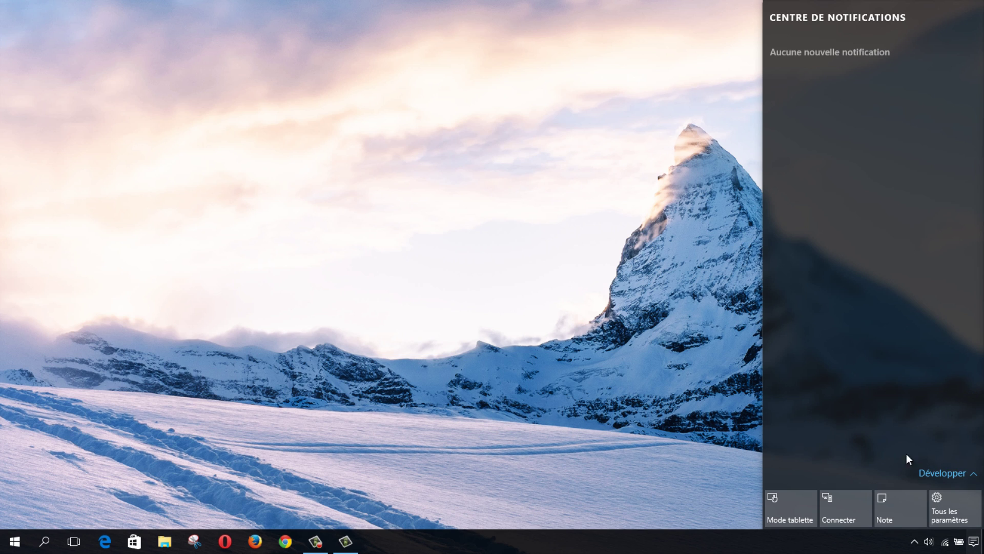
{"action": "left_click", "coordinate": [958, 476]}
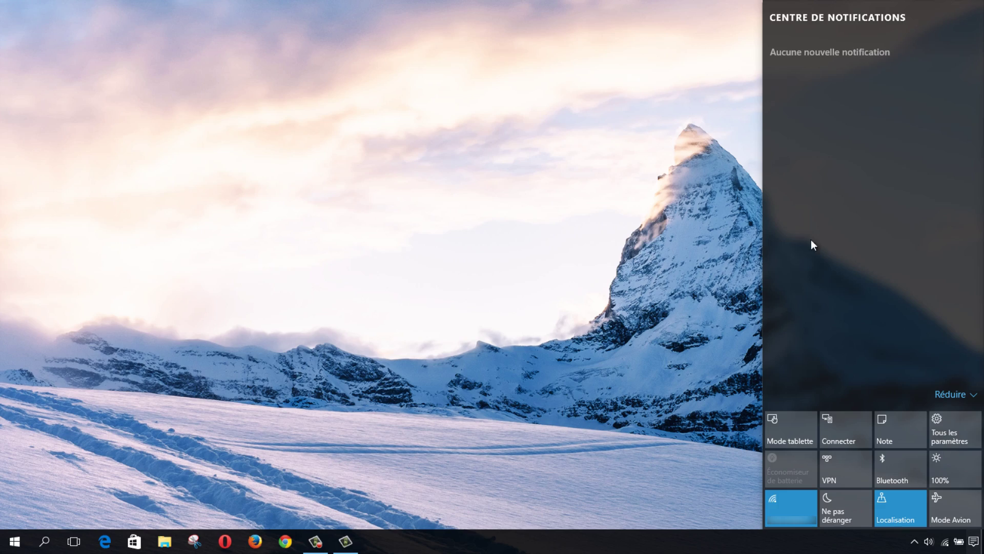
{"action": "left_click", "coordinate": [543, 257]}
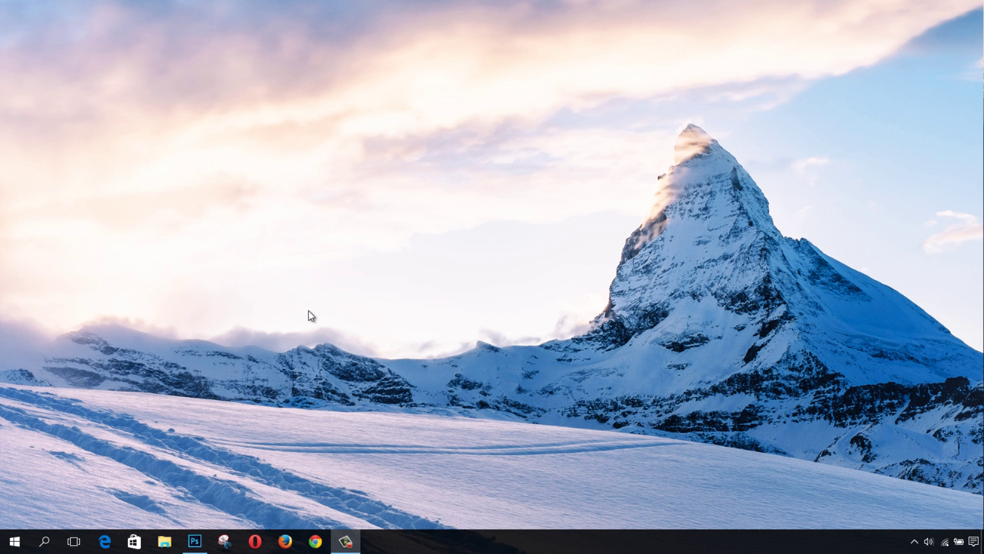
Open the Windows search panel to view its start page, and close it again
{"action": "left_click", "coordinate": [46, 543]}
{"action": "left_click", "coordinate": [45, 541]}
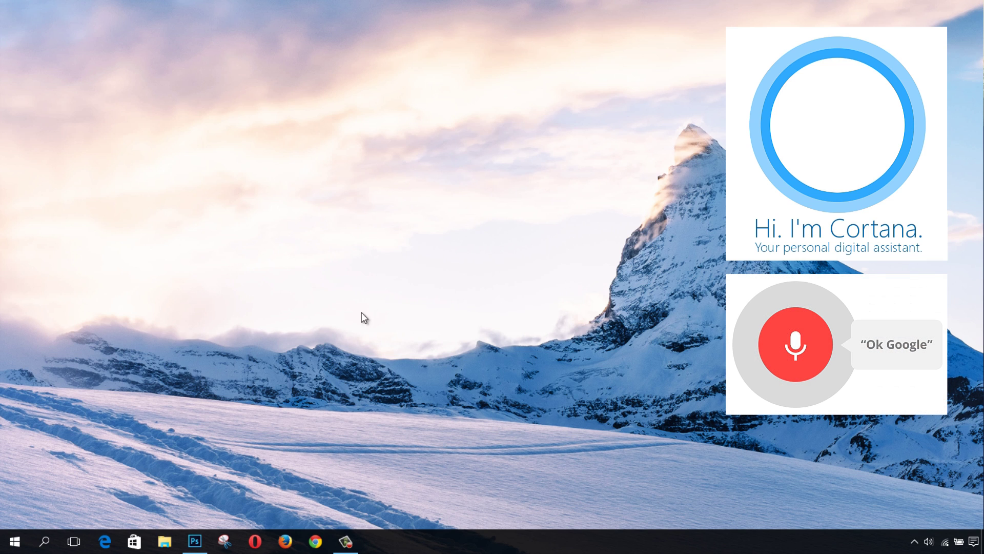
{"action": "left_click", "coordinate": [49, 539]}
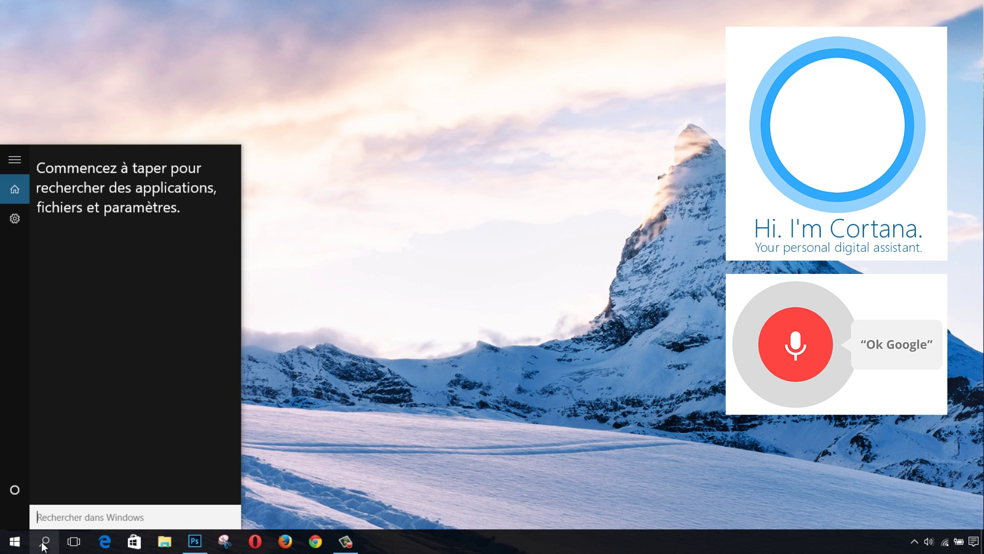
{"action": "left_click", "coordinate": [44, 543]}
{"action": "left_click", "coordinate": [44, 543]}
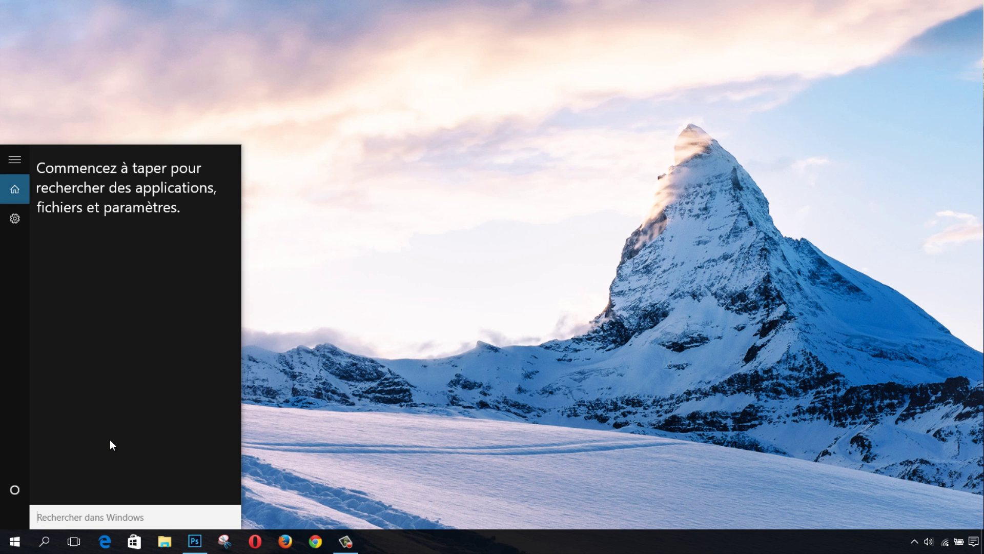
{"action": "left_click", "coordinate": [45, 546]}
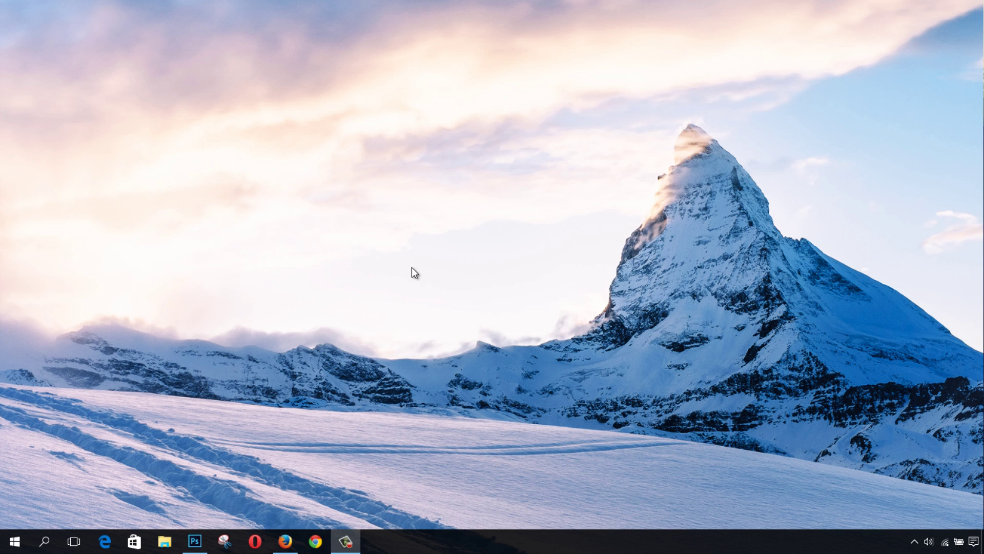
Open Firefox, Chrome, Photoshop and the file explorer as overlapping windows, bring Firefox forward, and return to the file explorer
{"action": "left_click", "coordinate": [285, 541]}
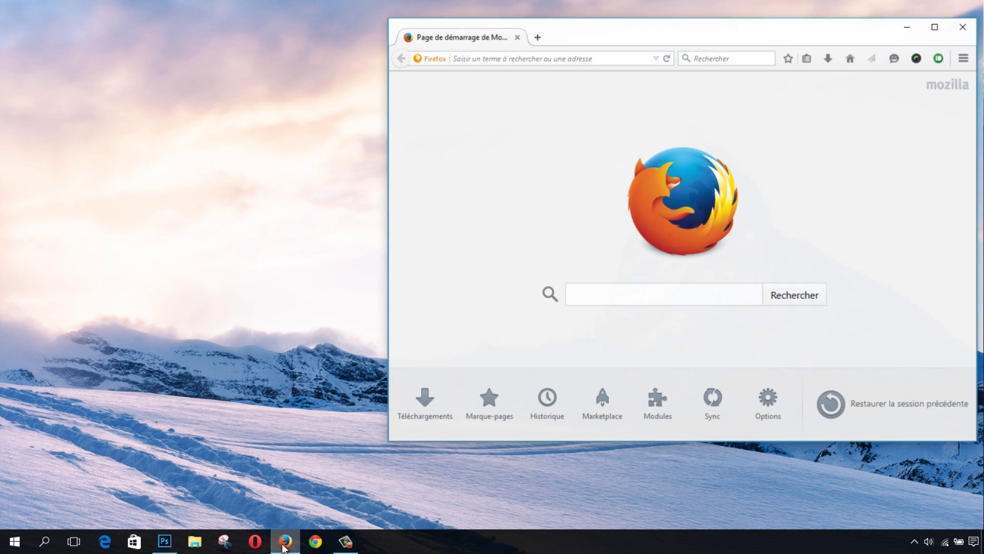
{"action": "left_click", "coordinate": [315, 543]}
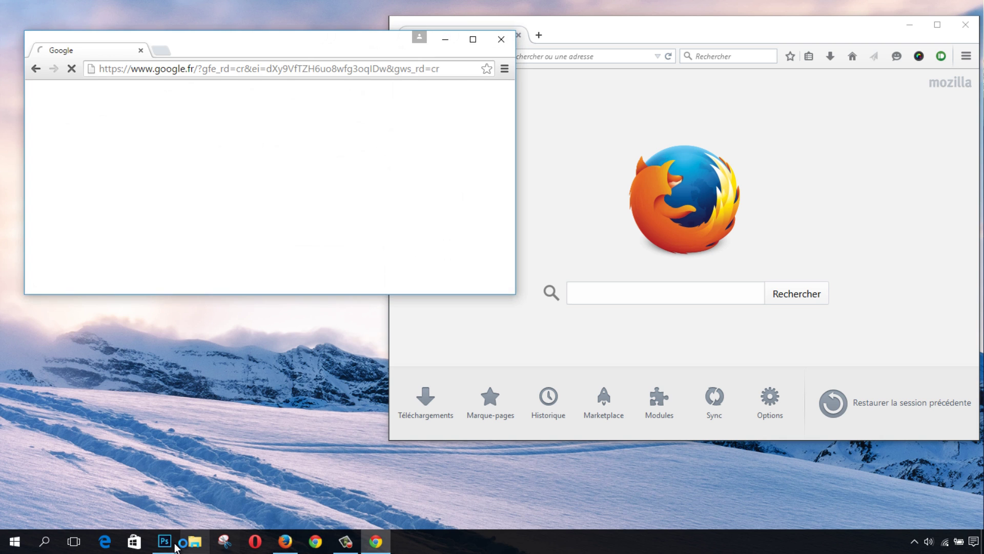
{"action": "left_click", "coordinate": [168, 542]}
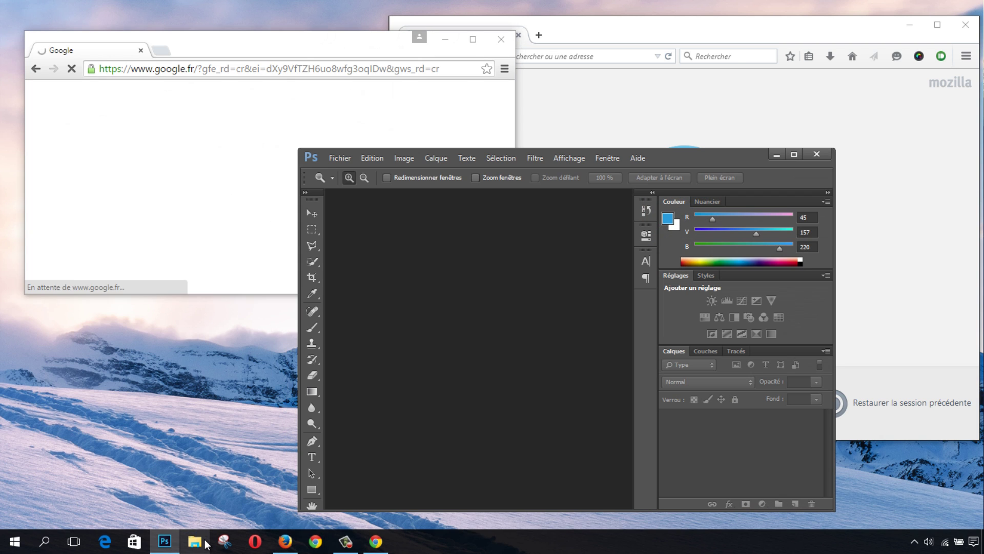
{"action": "left_click", "coordinate": [200, 542]}
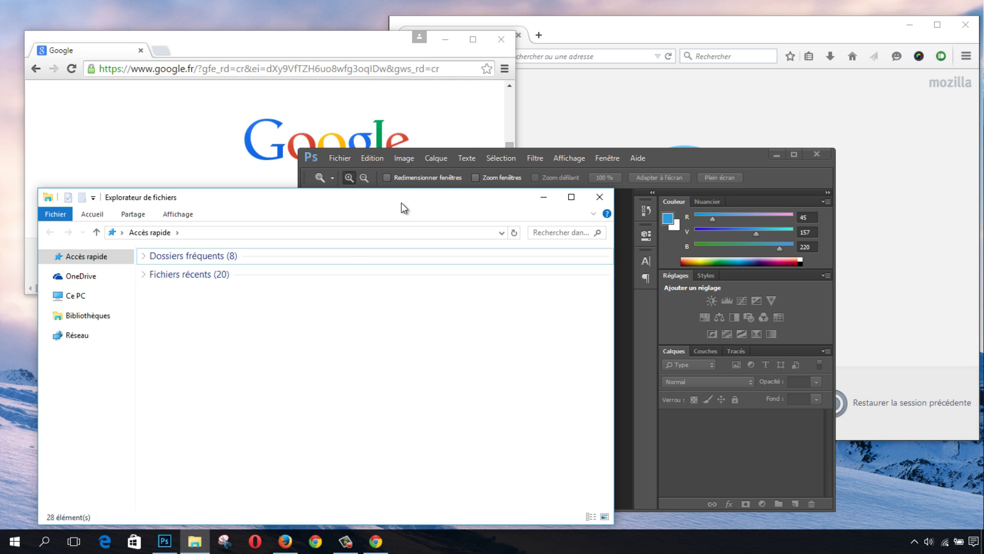
{"action": "left_click_drag", "start_coordinate": [393, 200], "coordinate": [394, 192]}
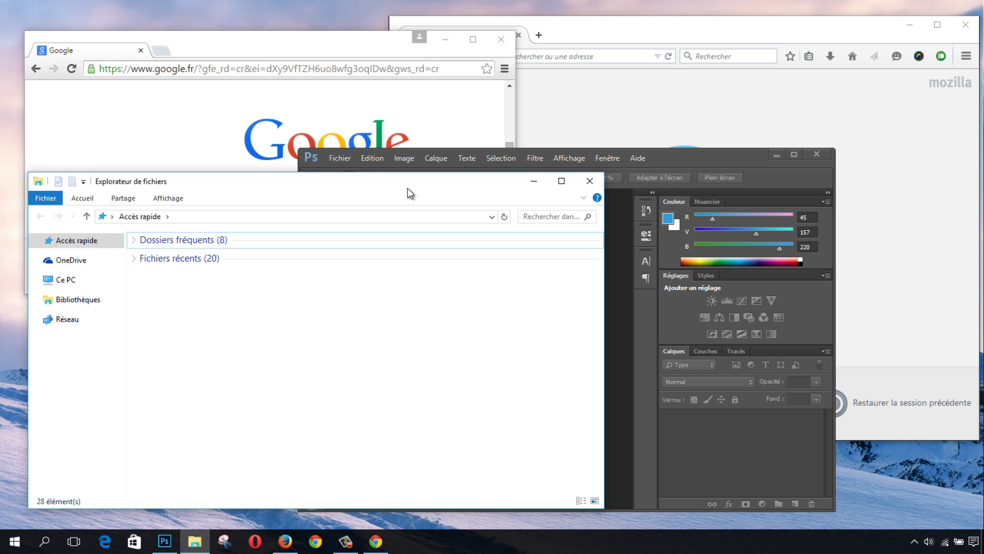
{"action": "left_click", "coordinate": [614, 109]}
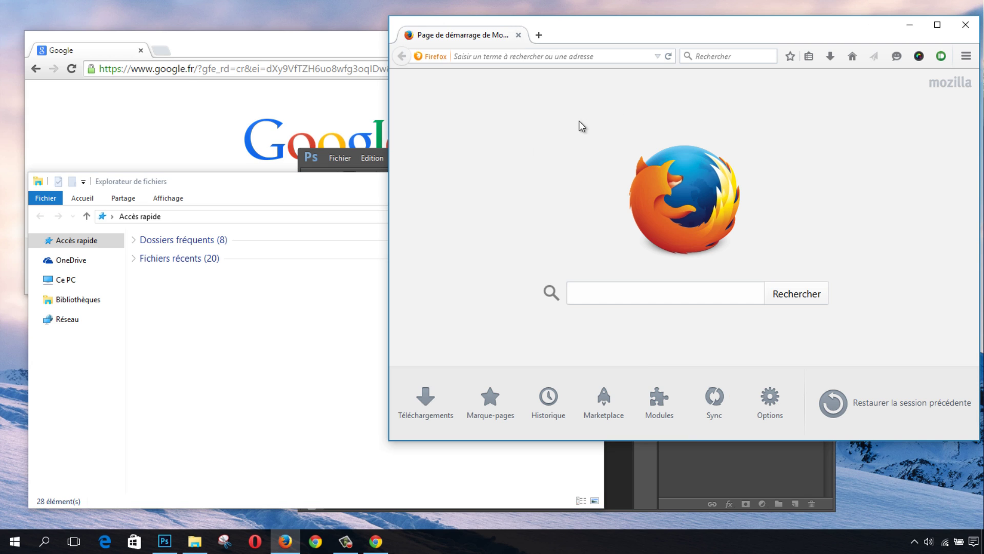
{"action": "left_click", "coordinate": [374, 193]}
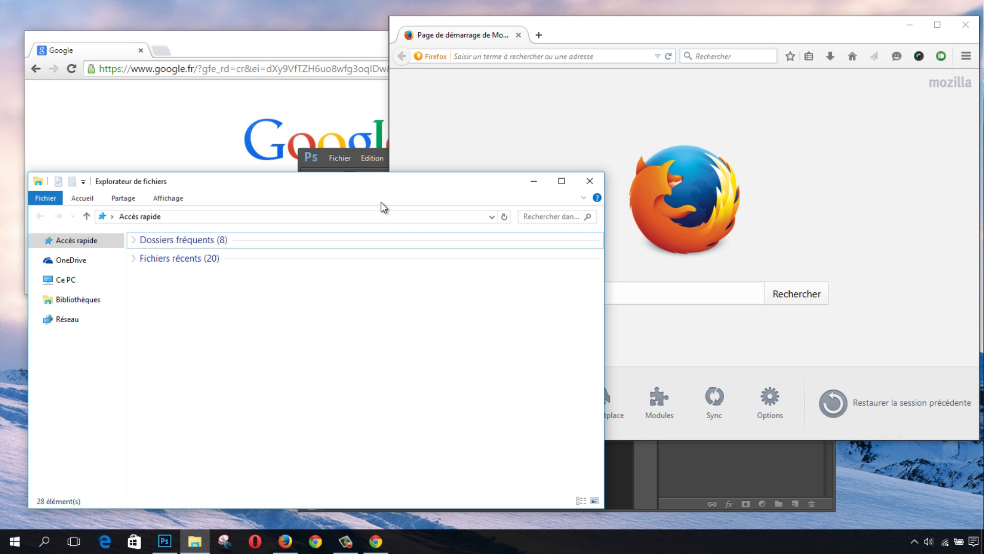
Use Task View to switch in turn to the Firefox, Chrome and Photoshop windows
{"action": "left_click", "coordinate": [72, 543]}
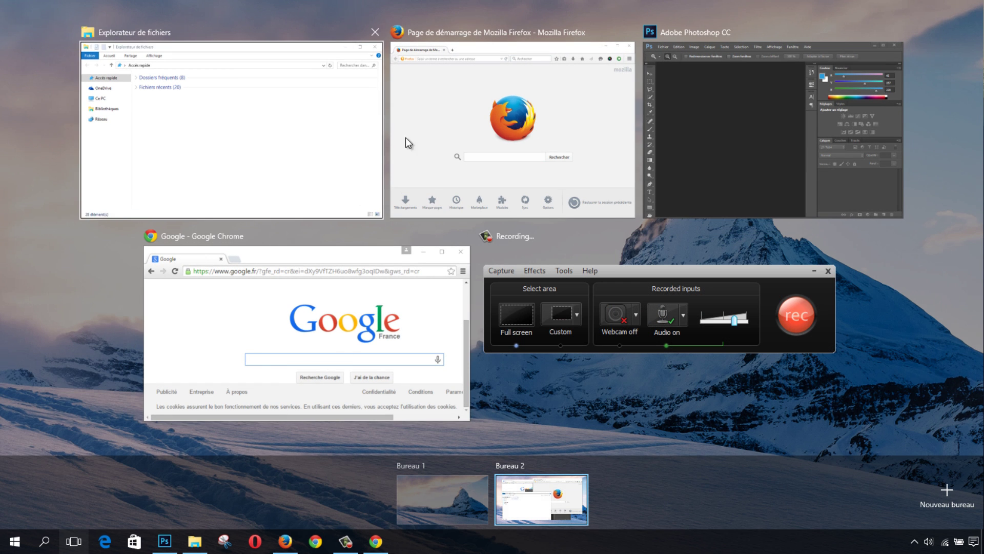
{"action": "left_click", "coordinate": [594, 137]}
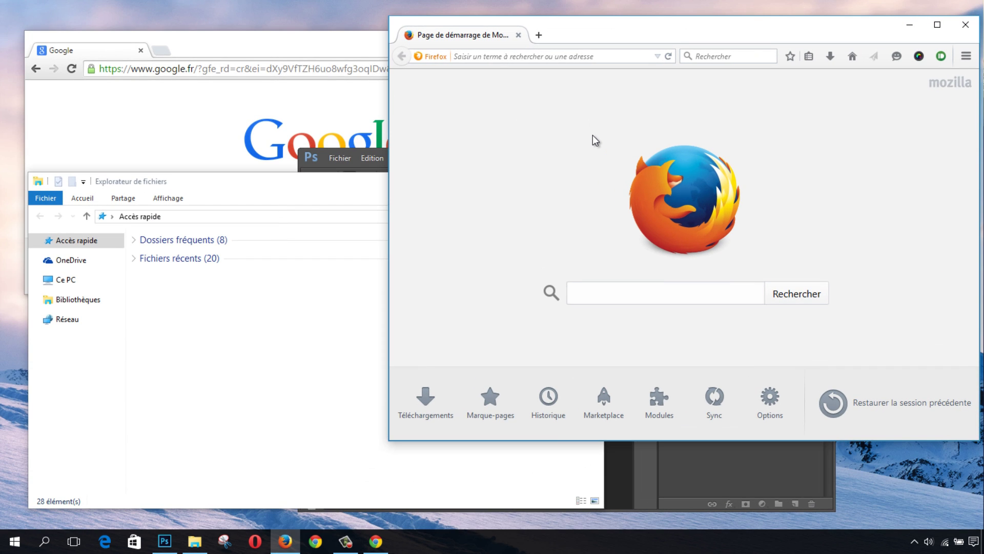
{"action": "left_click", "coordinate": [75, 542]}
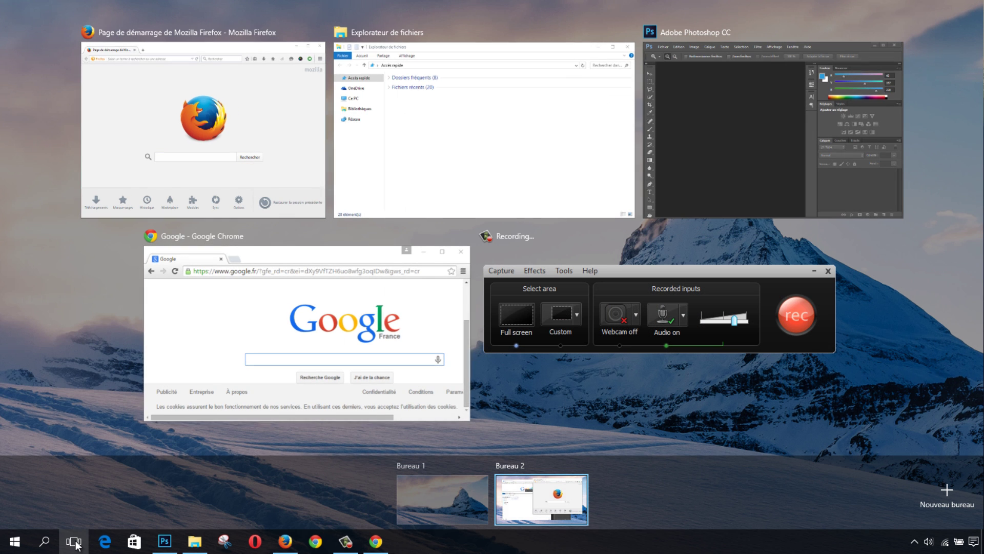
{"action": "left_click", "coordinate": [257, 315]}
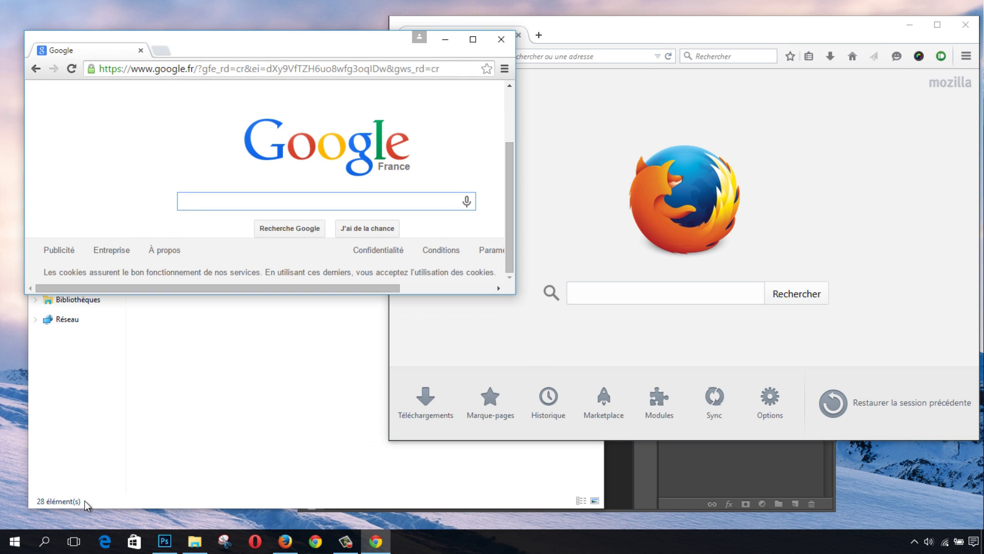
{"action": "left_click", "coordinate": [75, 542]}
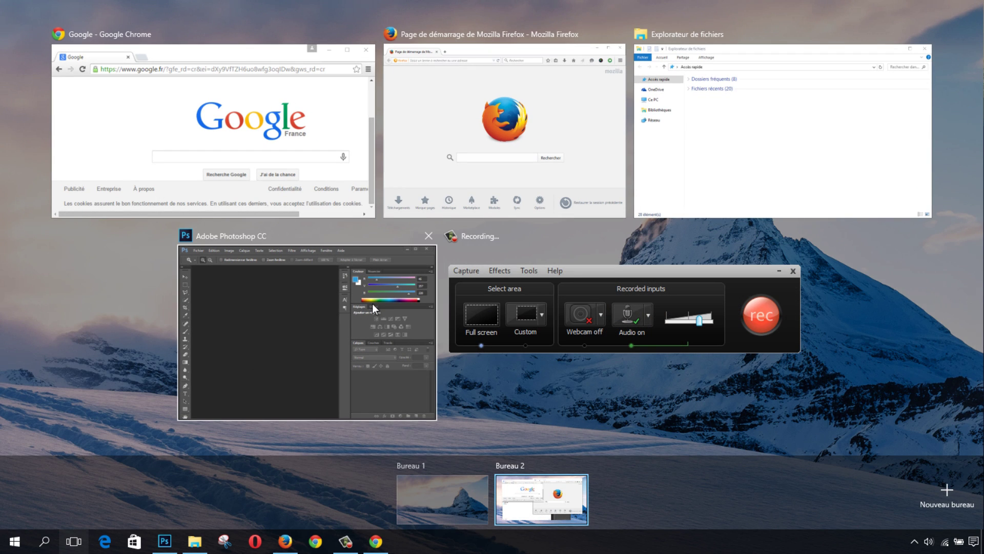
{"action": "left_click", "coordinate": [378, 300]}
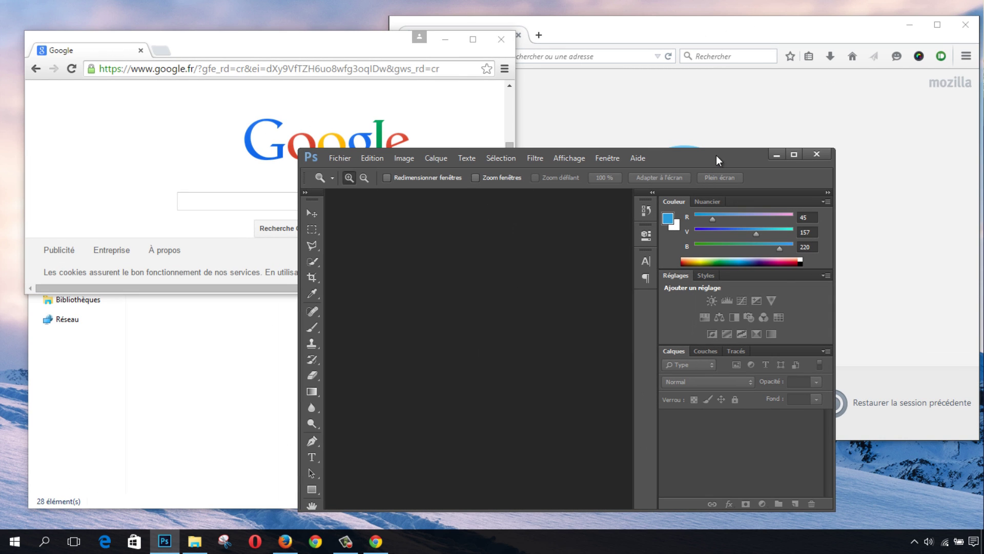
Minimise the Photoshop, Chrome, file explorer and Firefox windows to clear the desktop
{"action": "left_click", "coordinate": [777, 154]}
{"action": "left_click", "coordinate": [445, 39]}
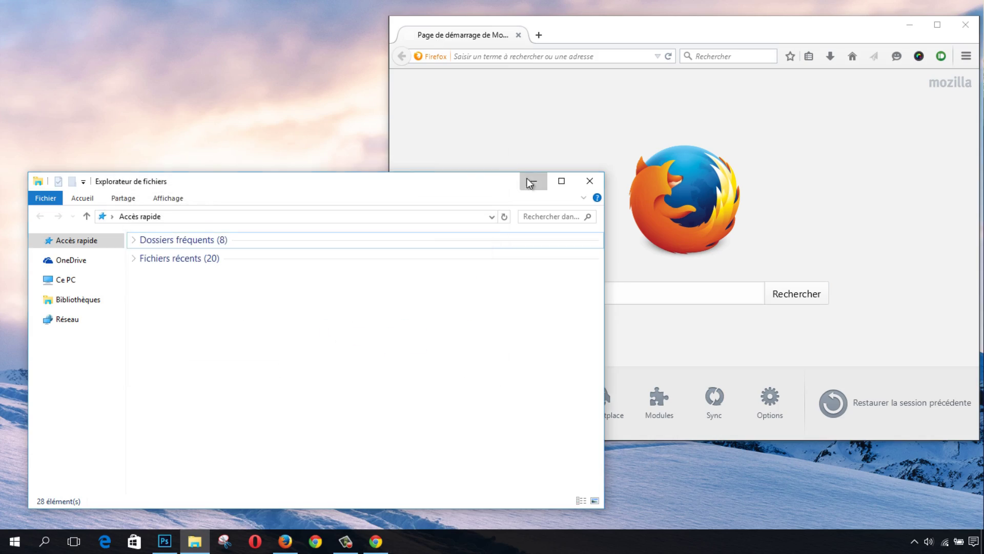
{"action": "left_click", "coordinate": [528, 180]}
{"action": "left_click", "coordinate": [910, 26]}
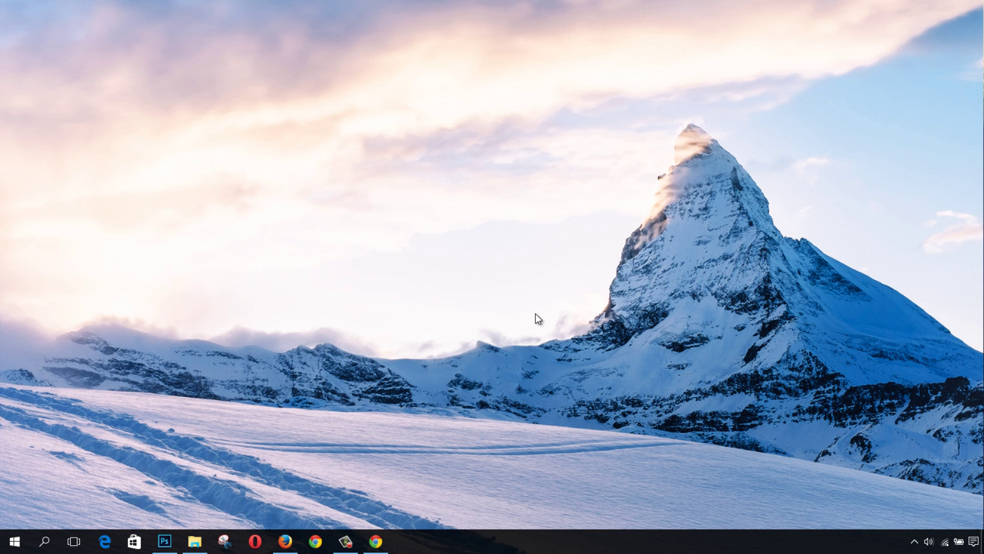
Restore the Firefox and Chrome windows and reposition the Chrome window so it overlaps Firefox
{"action": "left_click", "coordinate": [285, 541]}
{"action": "left_click", "coordinate": [376, 541]}
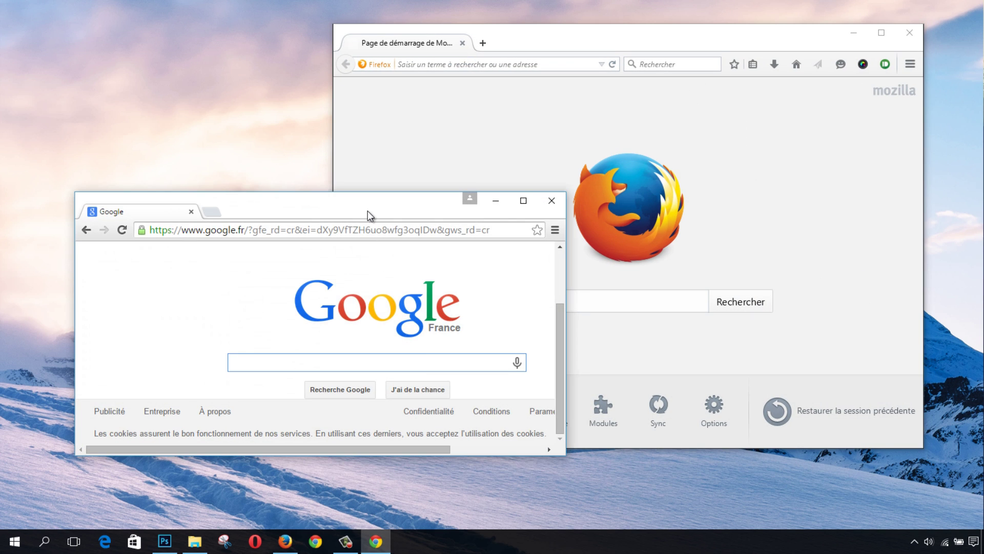
{"action": "left_click_drag", "start_coordinate": [369, 214], "coordinate": [335, 172]}
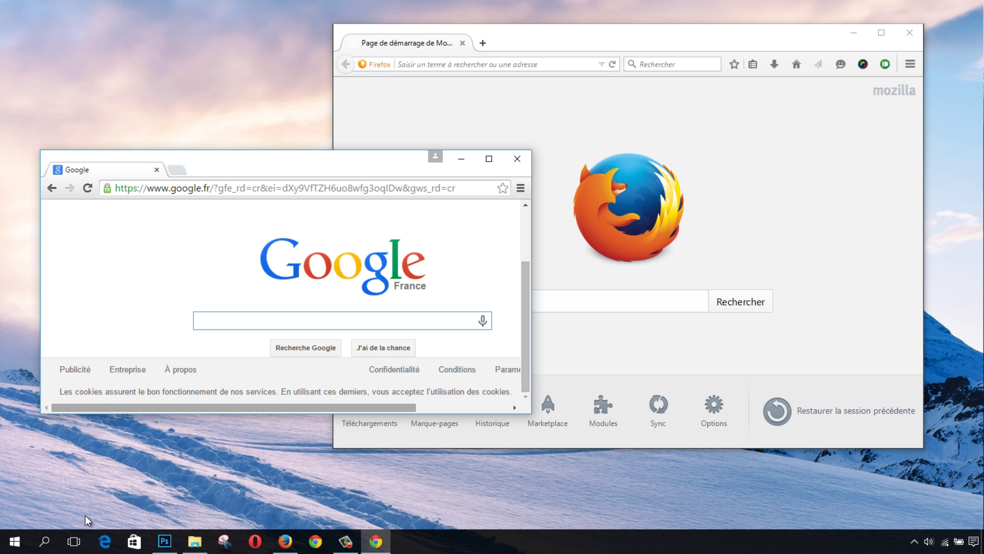
Create four new virtual desktops in Task View, Bureau 3 to Bureau 6
{"action": "left_click", "coordinate": [74, 541]}
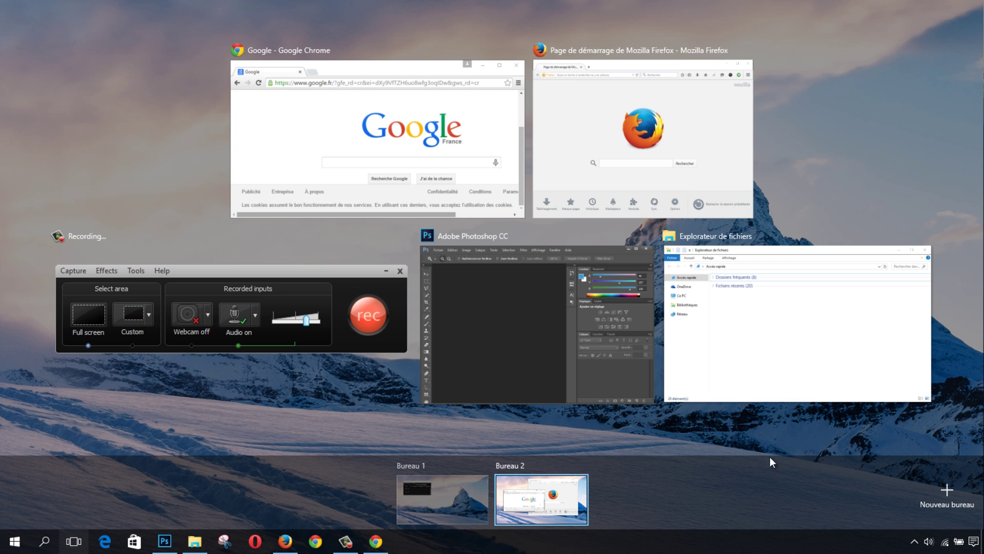
{"action": "left_click", "coordinate": [928, 481]}
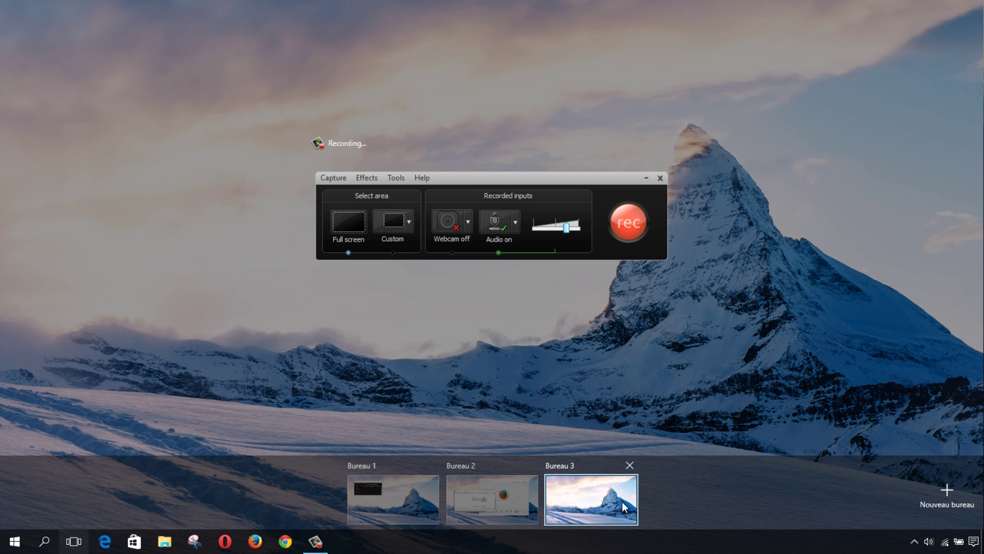
{"action": "left_click", "coordinate": [937, 493]}
{"action": "left_click", "coordinate": [937, 493]}
{"action": "left_click", "coordinate": [937, 493]}
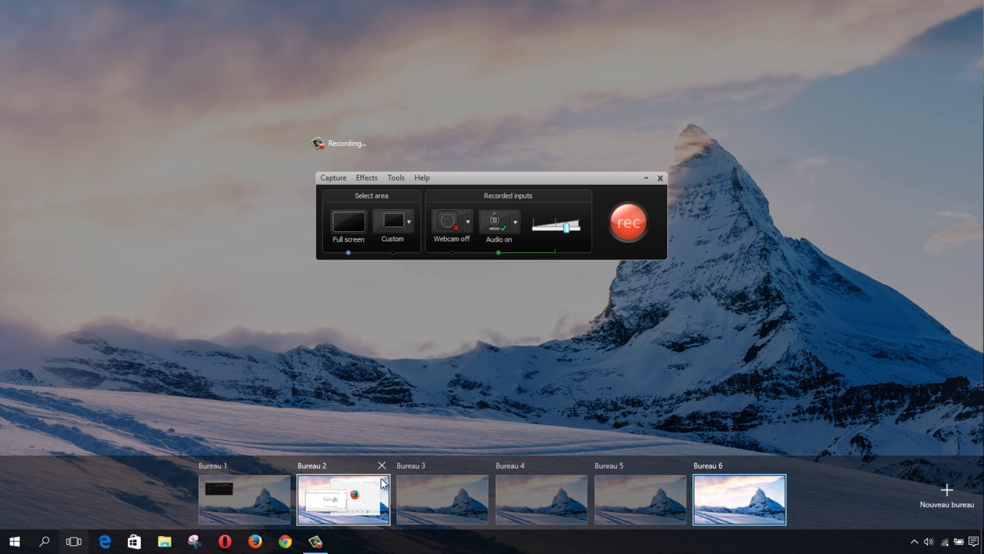
Switch to Bureau 2, go to the empty Bureau 4 through Task View, and return to Bureau 2
{"action": "left_click", "coordinate": [339, 505]}
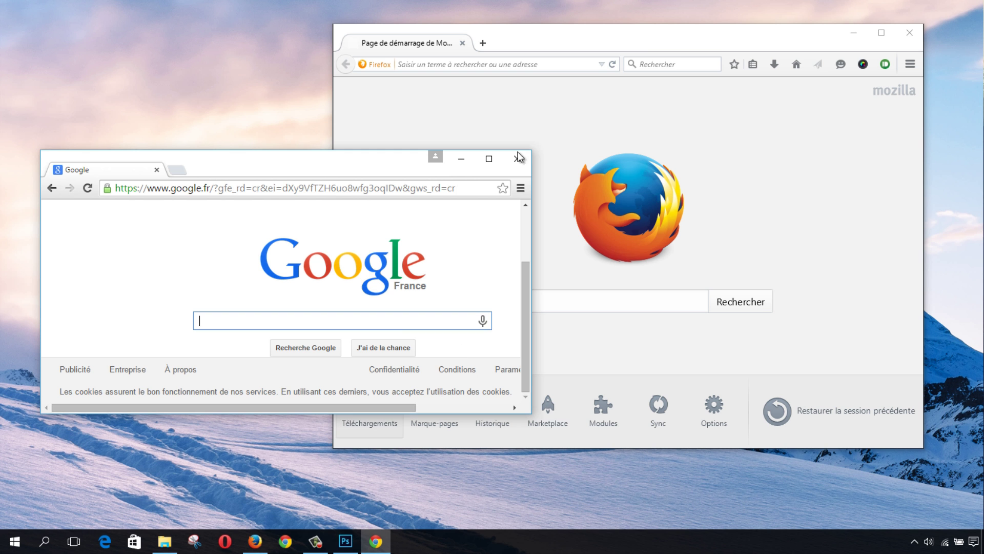
{"action": "left_click", "coordinate": [74, 541]}
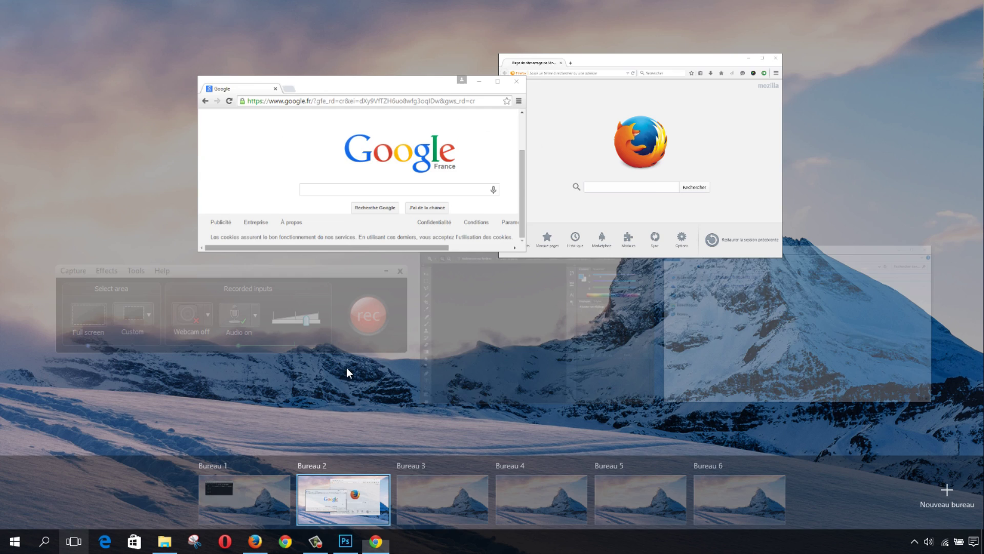
{"action": "left_click", "coordinate": [510, 481]}
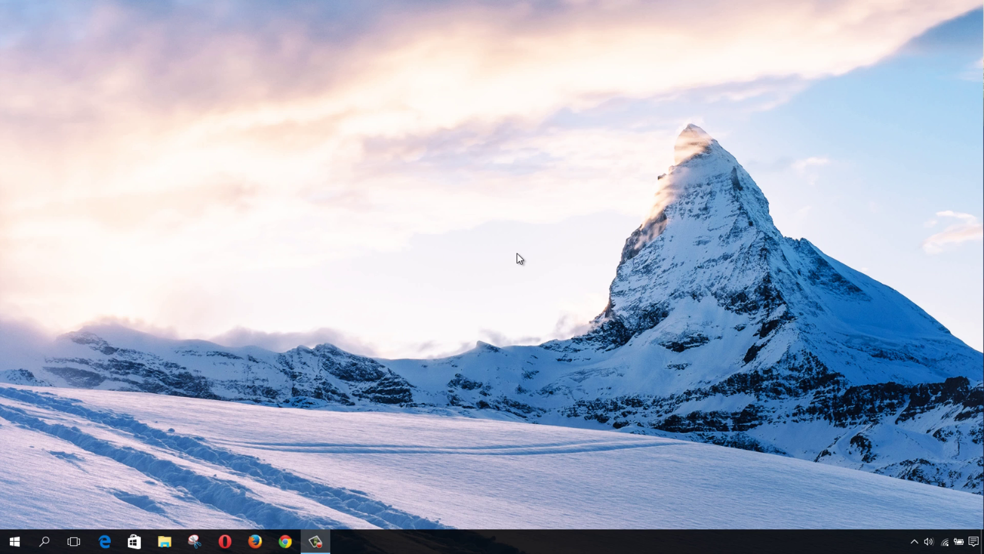
{"action": "left_click", "coordinate": [74, 541]}
{"action": "left_click", "coordinate": [333, 493]}
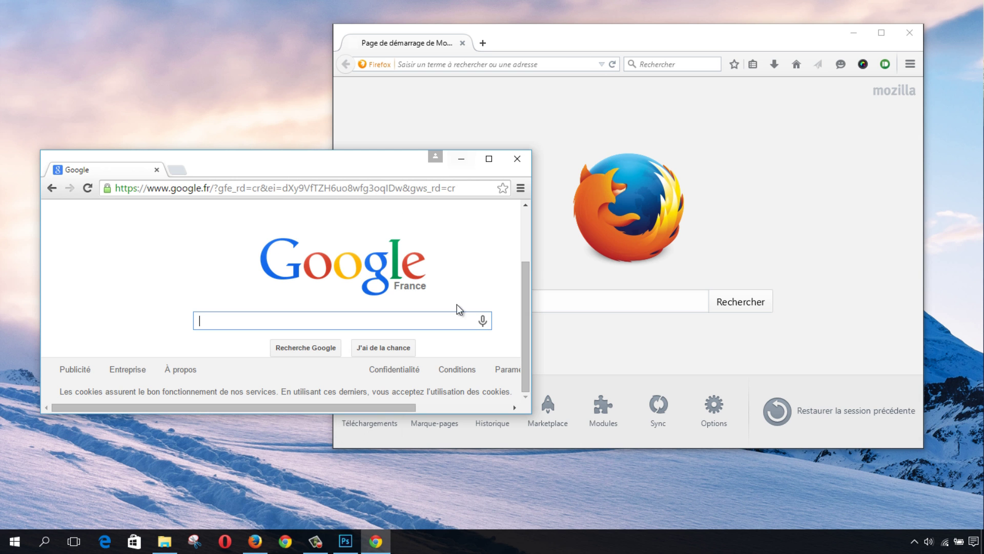
Move the Firefox window from Bureau 2 to Bureau 4 in Task View, open Bureau 4, and minimise Firefox there
{"action": "left_click", "coordinate": [74, 542]}
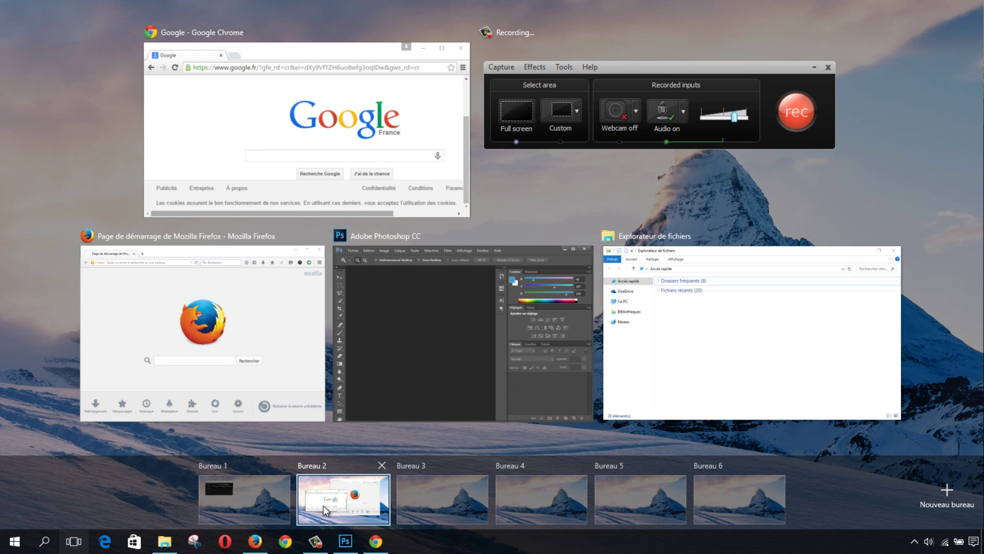
{"action": "mouse_move", "coordinate": [550, 475]}
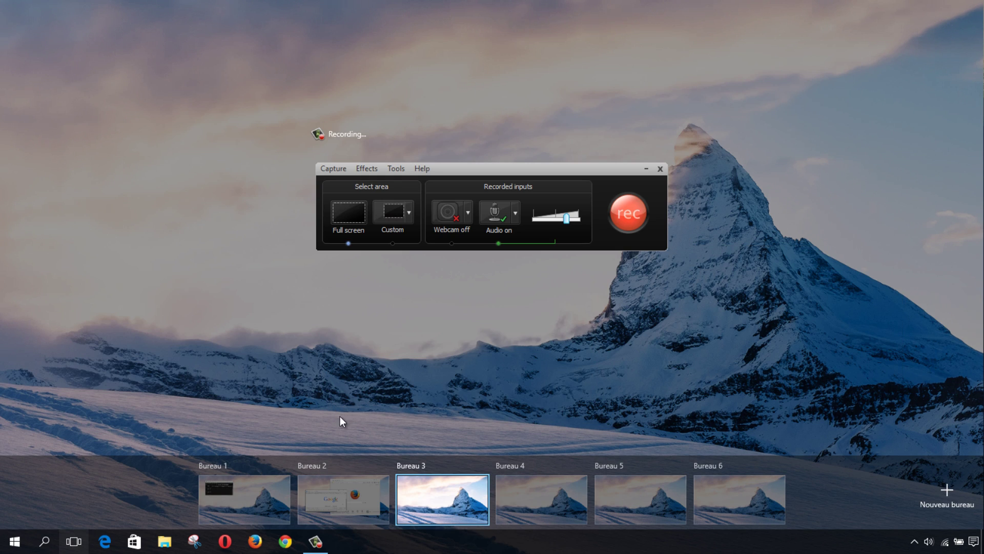
{"action": "mouse_move", "coordinate": [338, 487]}
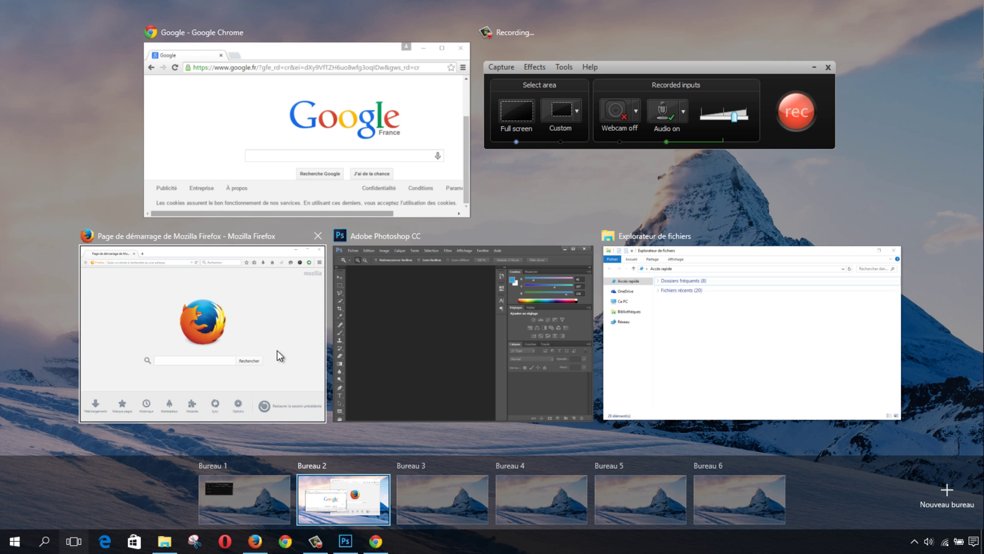
{"action": "left_click_drag", "start_coordinate": [277, 352], "coordinate": [568, 494]}
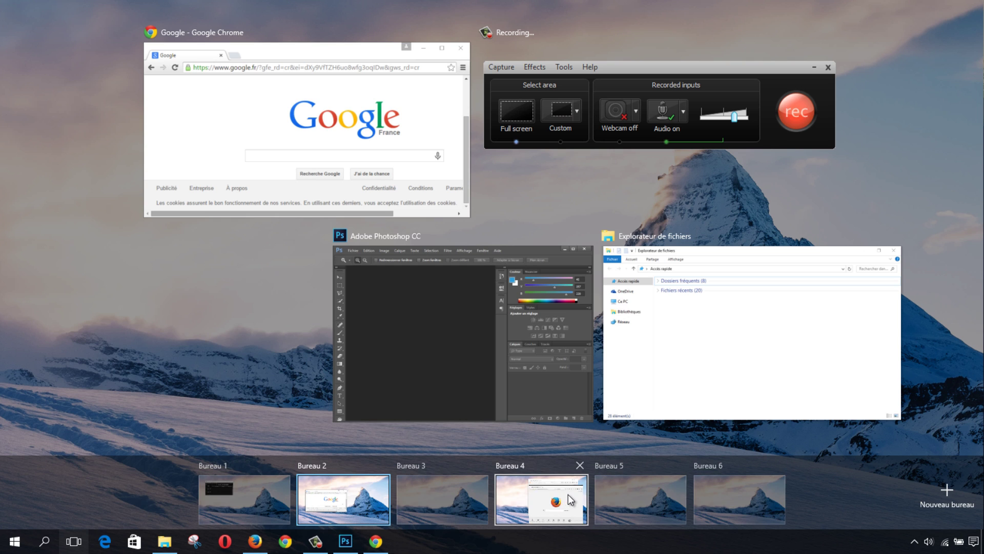
{"action": "left_click", "coordinate": [535, 484]}
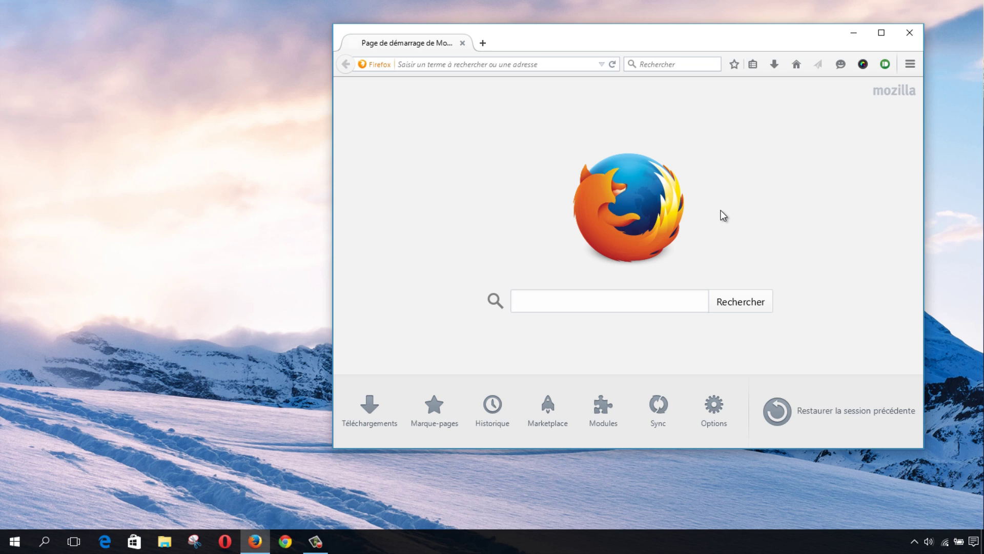
{"action": "left_click", "coordinate": [855, 35]}
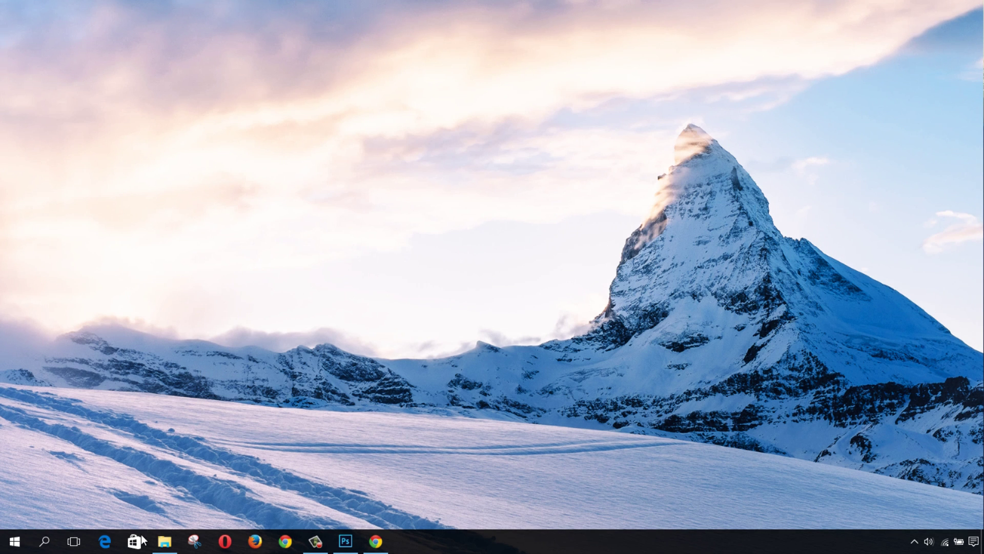
Open the Windows Store on its home page and reposition its window on the desktop
{"action": "left_click", "coordinate": [135, 542]}
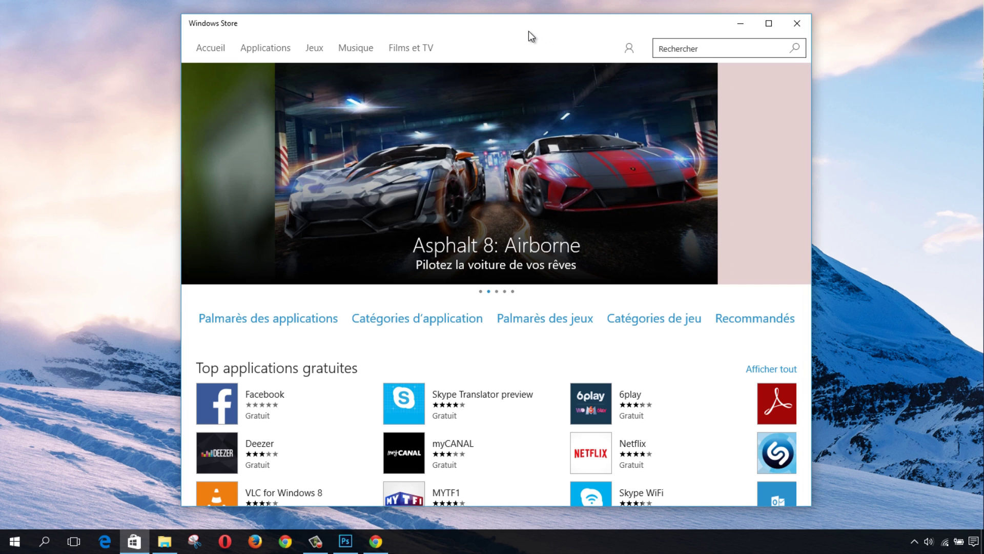
{"action": "left_click_drag", "start_coordinate": [524, 32], "coordinate": [549, 25]}
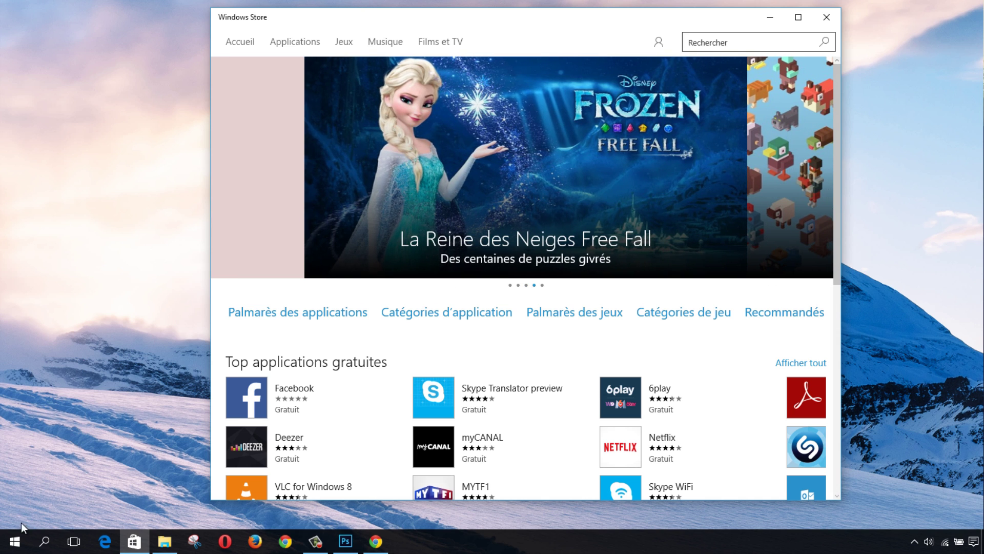
Launch the Xbox app from the Start menu and dismiss its Connexion sign-in window
{"action": "left_click", "coordinate": [21, 539]}
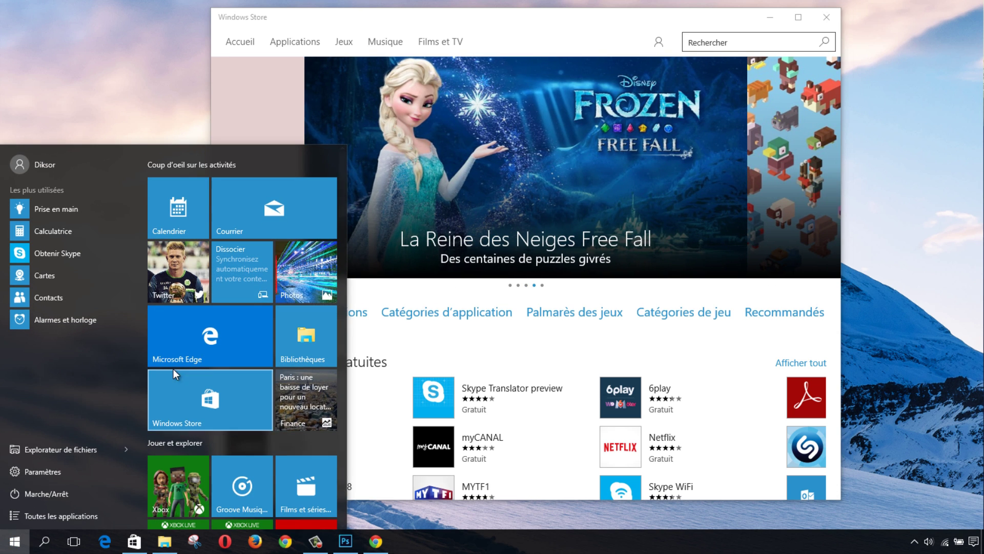
{"action": "left_click", "coordinate": [169, 481]}
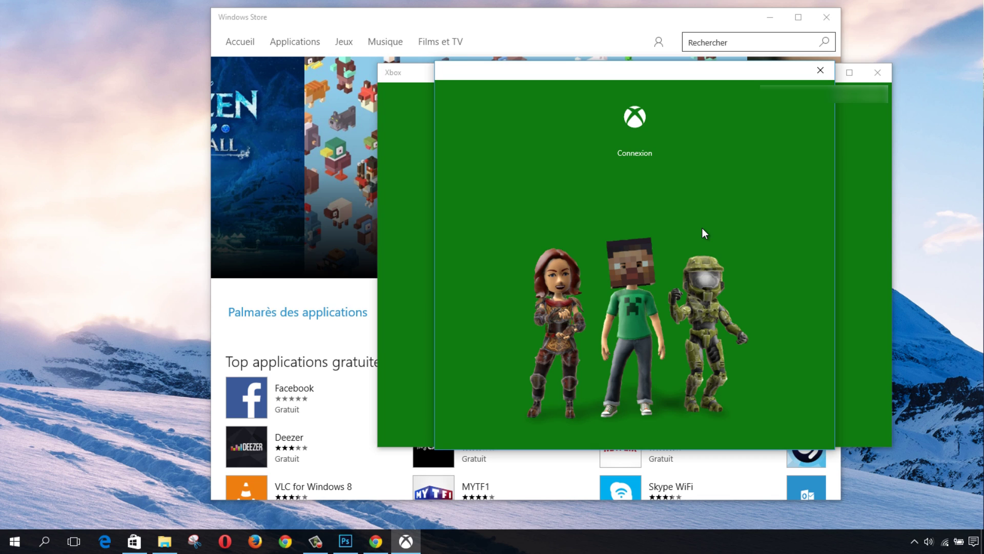
{"action": "left_click", "coordinate": [821, 72]}
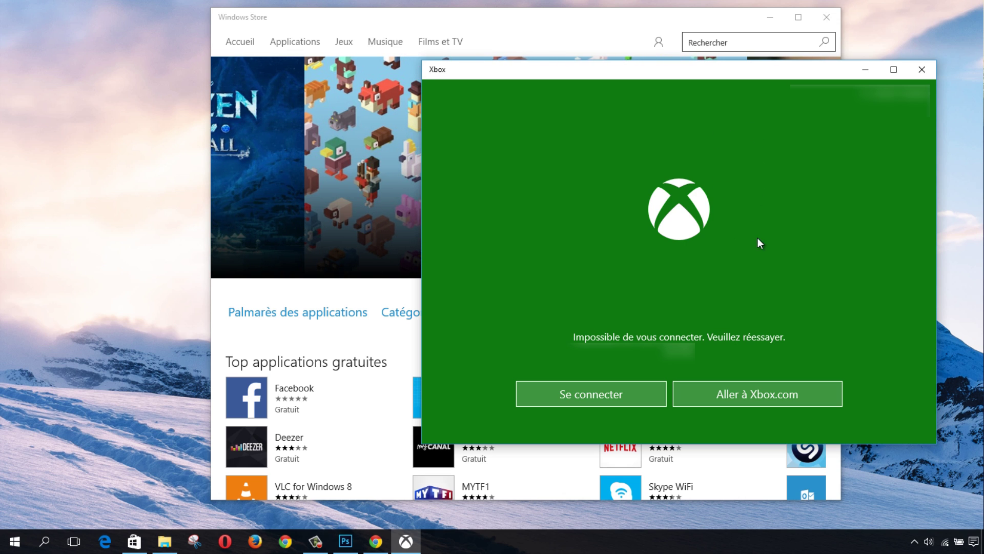
Close the Xbox and Windows Store windows to return to the empty desktop
{"action": "left_click", "coordinate": [923, 73]}
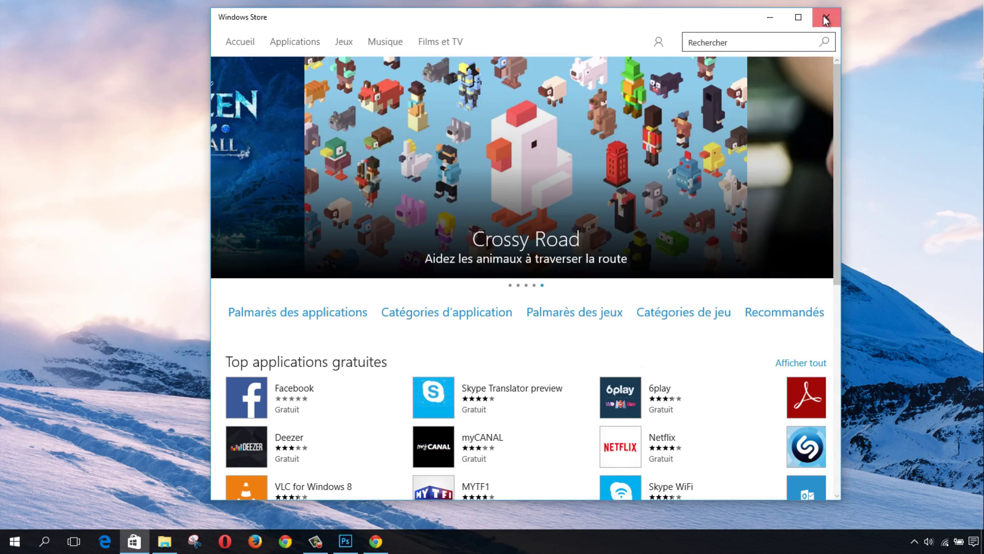
{"action": "left_click", "coordinate": [825, 17]}
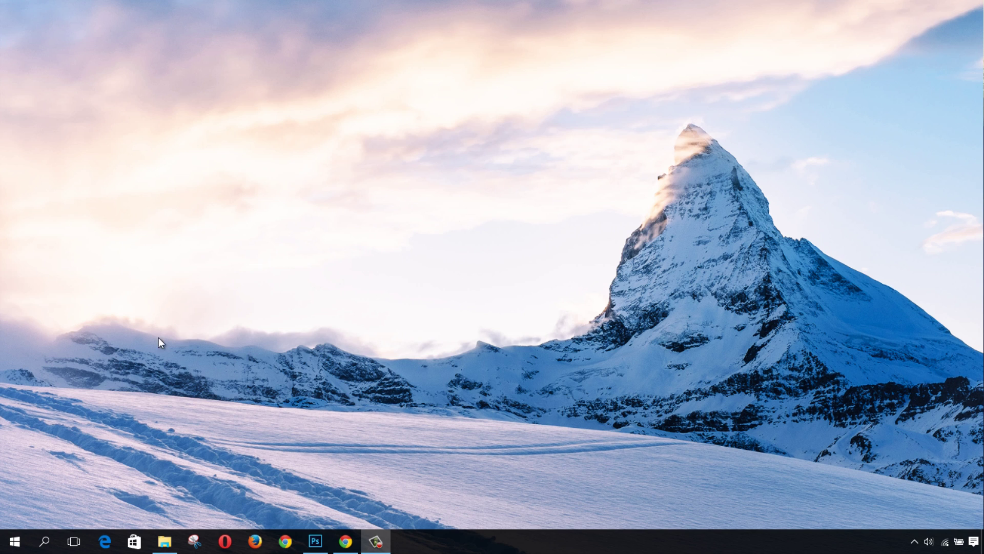
Switch to Microsoft Edge, reposition its window on the desktop, and search the web for "diksor"
{"action": "left_click", "coordinate": [104, 541]}
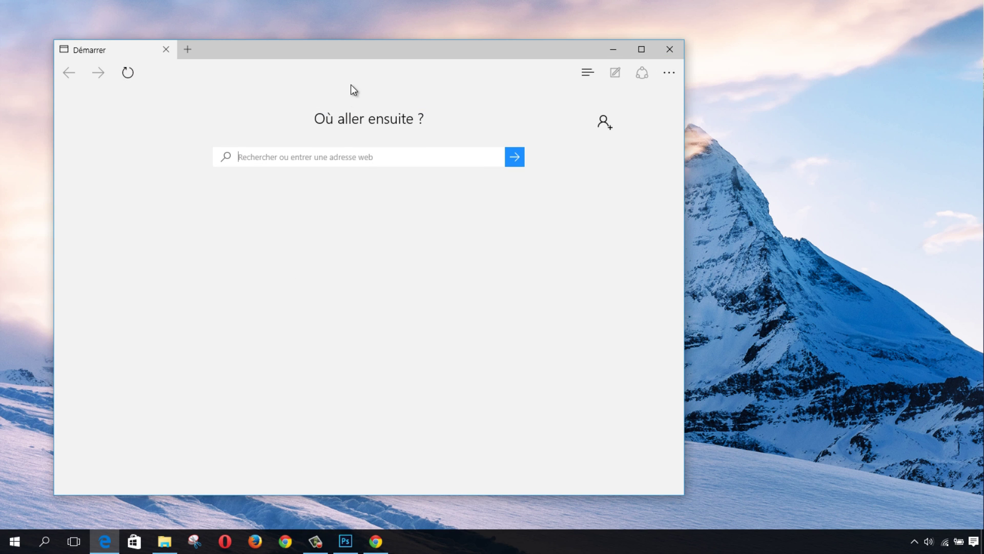
{"action": "left_click_drag", "start_coordinate": [361, 53], "coordinate": [451, 30]}
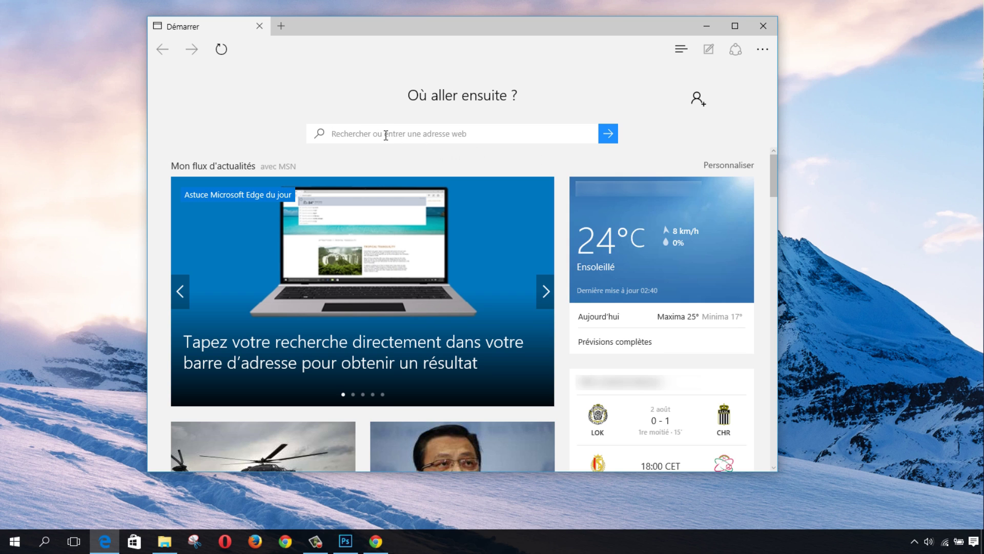
{"action": "type", "text": "d"}
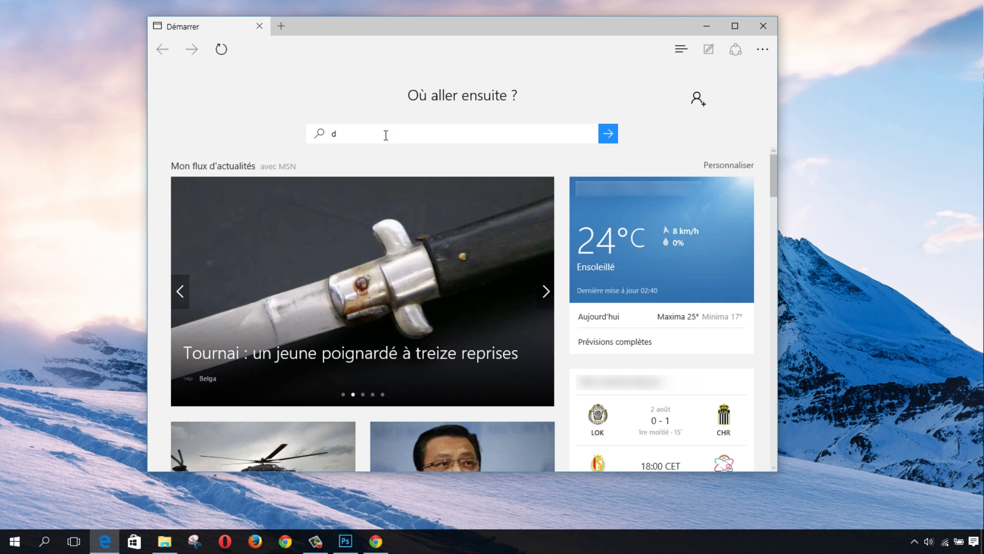
{"action": "type", "text": "iksor"}
{"action": "key", "text": "Return"}
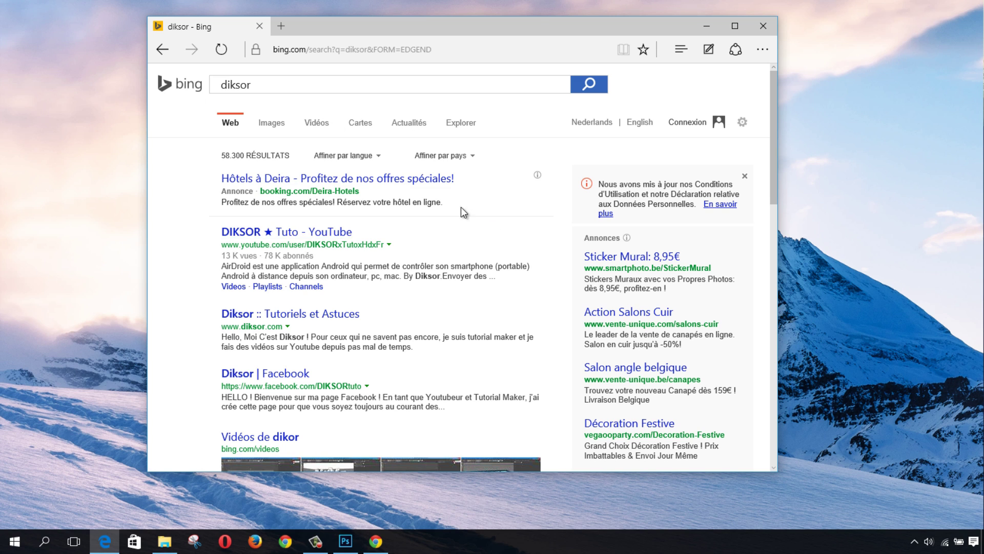
Look through the browser hub's history, reading list and favourites sections, and close the hub
{"action": "left_click_drag", "start_coordinate": [395, 33], "coordinate": [365, 37]}
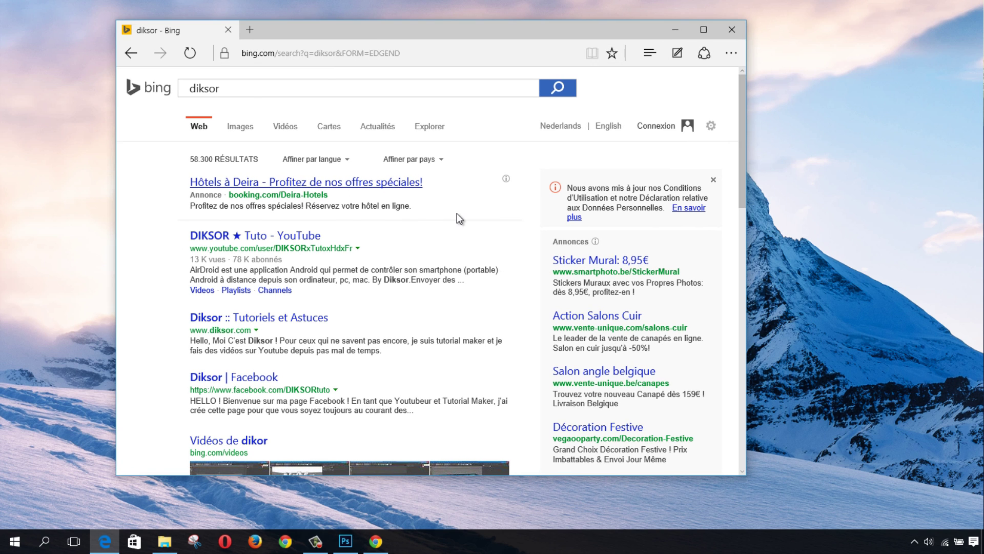
{"action": "left_click", "coordinate": [649, 55]}
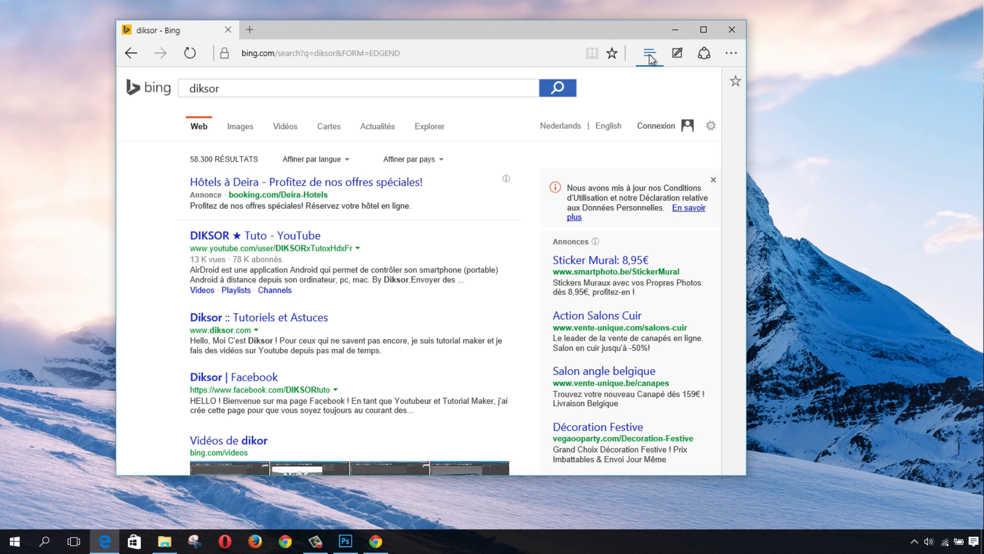
{"action": "left_click", "coordinate": [572, 82]}
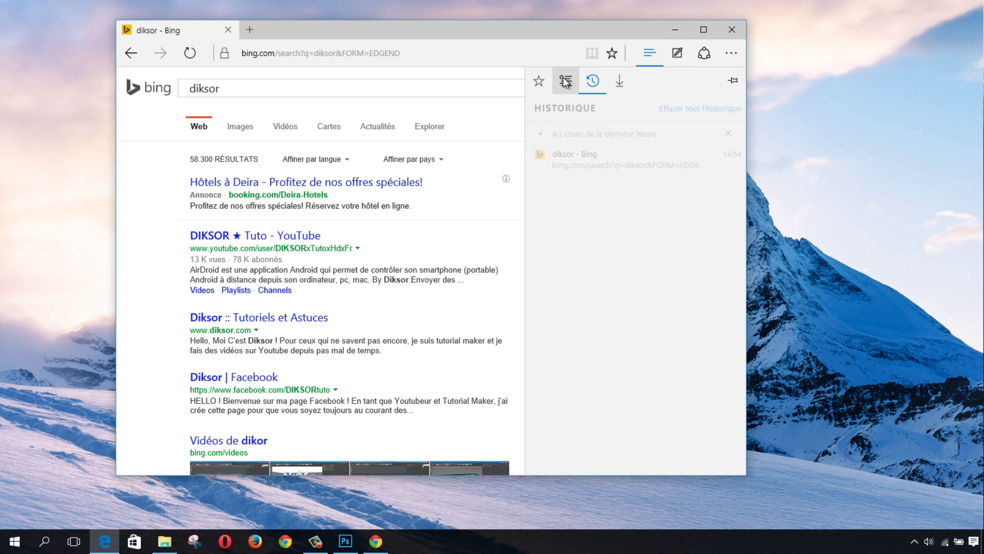
{"action": "left_click", "coordinate": [539, 85]}
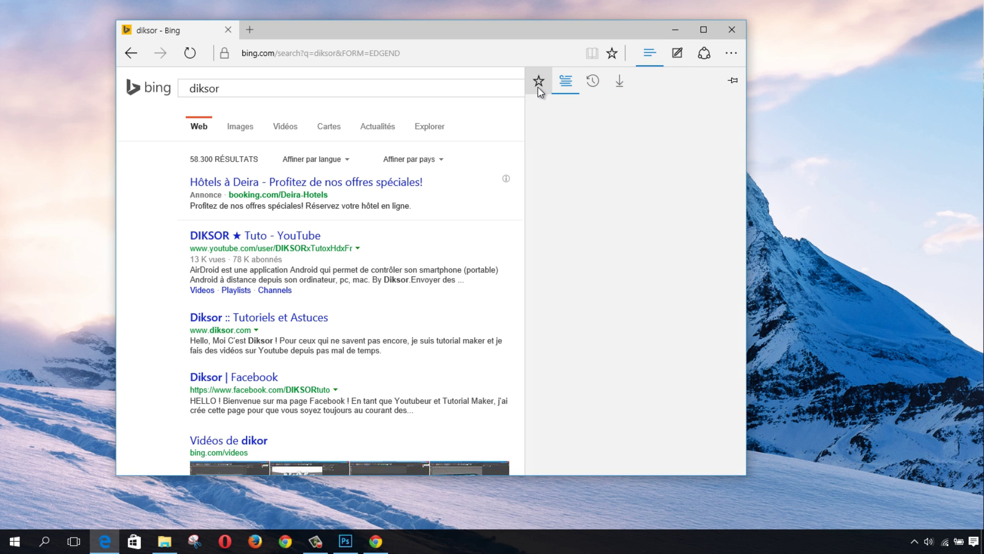
{"action": "left_click", "coordinate": [647, 57]}
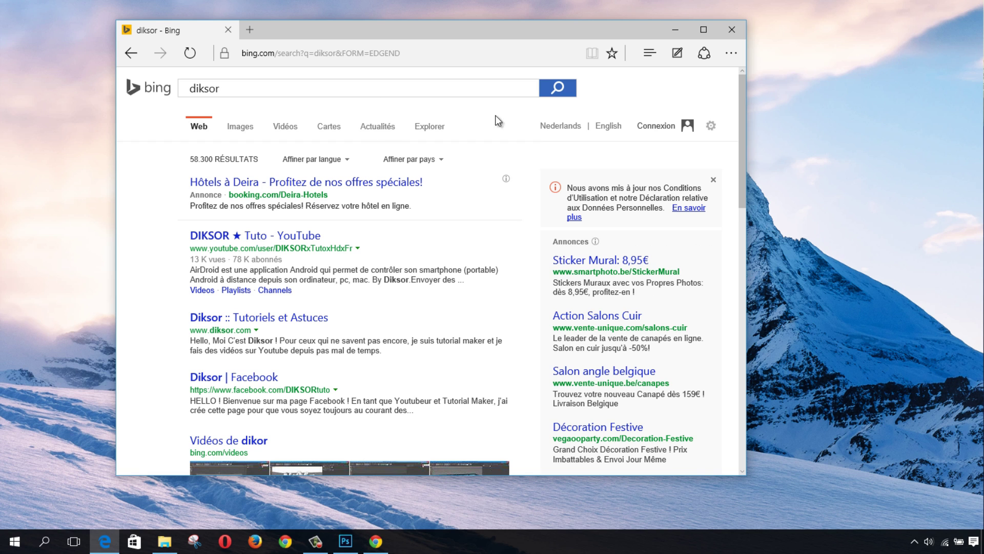
Circle the first search result with the pen in a web note, and exit note mode without saving
{"action": "left_click", "coordinate": [675, 54]}
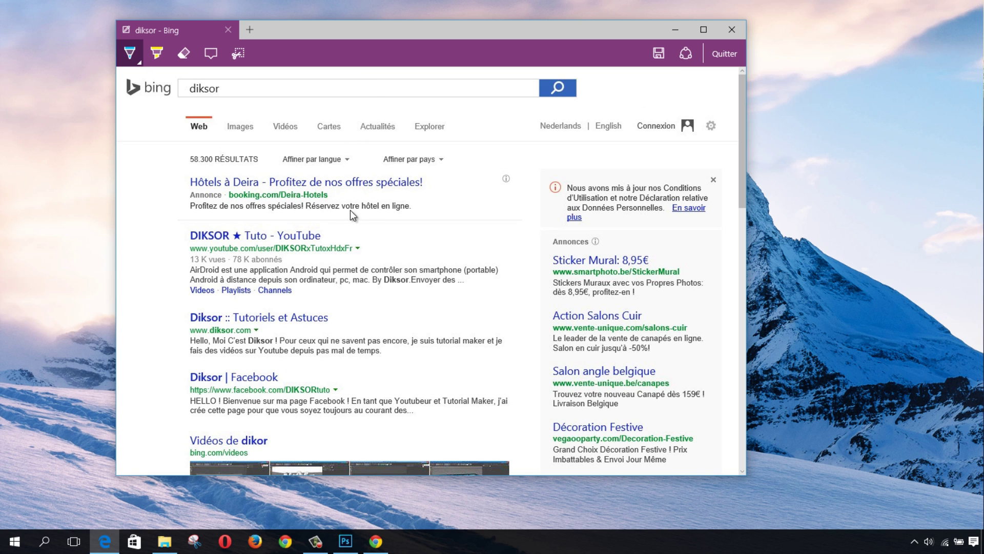
{"action": "mouse_move", "coordinate": [350, 161]}
{"action": "left_mouse_down"}
{"action": "mouse_move", "coordinate": [274, 159]}
{"action": "mouse_move", "coordinate": [345, 125]}
{"action": "mouse_move", "coordinate": [257, 130]}
{"action": "left_mouse_up"}
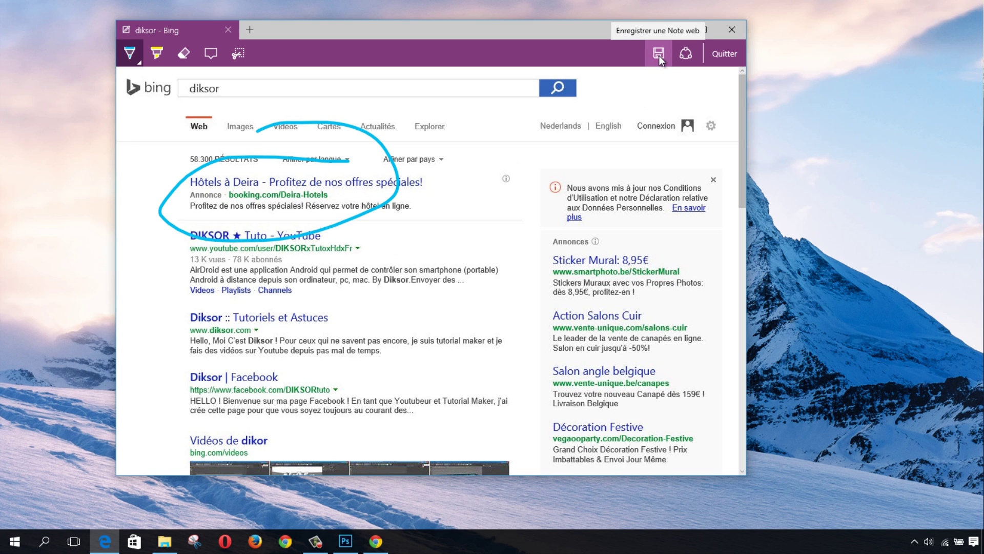
{"action": "left_click", "coordinate": [723, 54]}
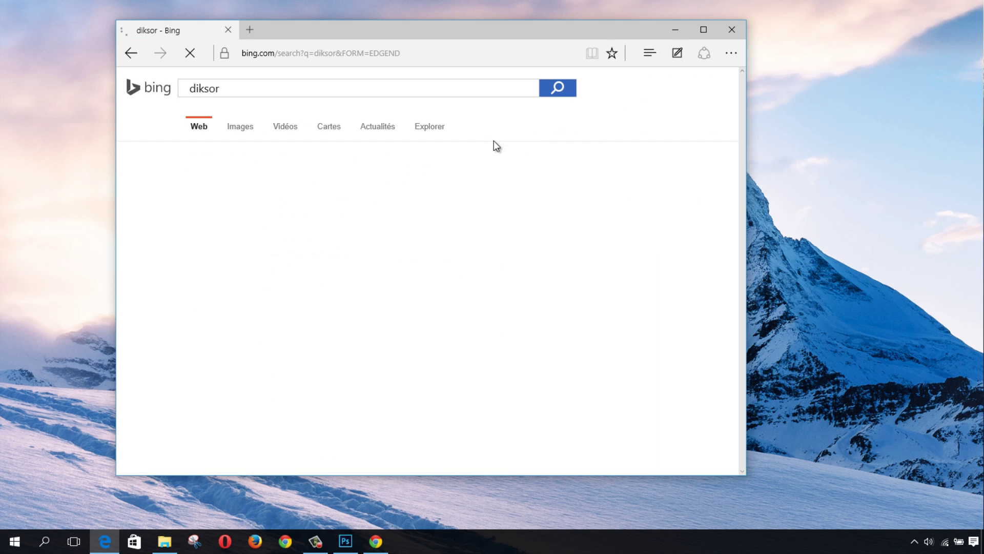
Open a new browser tab beside the search results and reposition the window on the desktop
{"action": "left_click", "coordinate": [251, 31]}
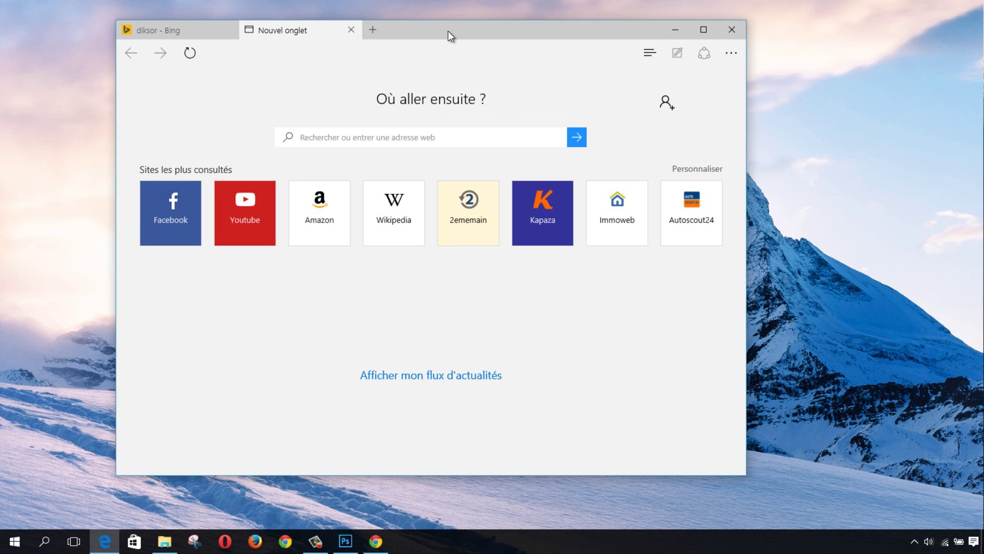
{"action": "left_click_drag", "start_coordinate": [448, 31], "coordinate": [464, 29]}
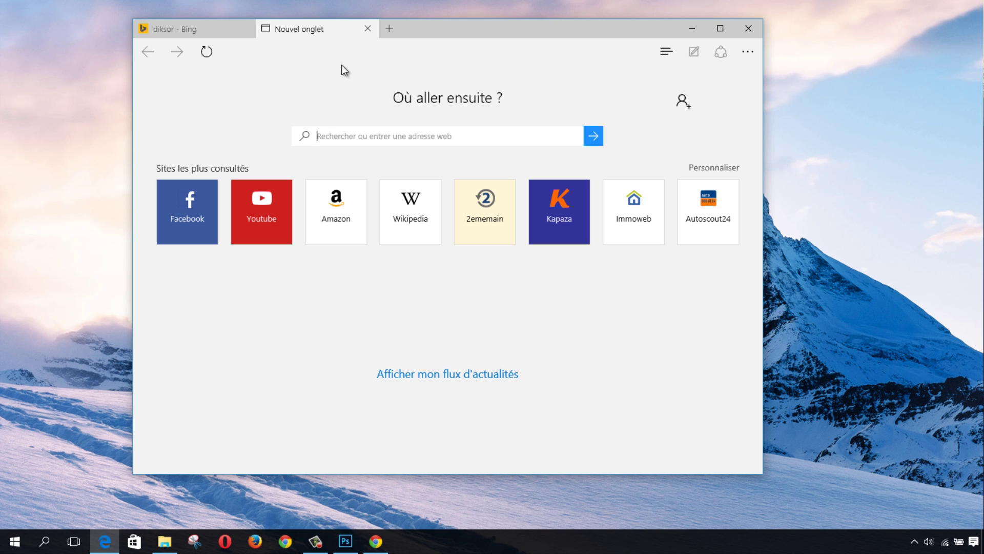
{"action": "mouse_move", "coordinate": [440, 32]}
{"action": "left_mouse_down"}
{"action": "mouse_move", "coordinate": [495, 38]}
{"action": "mouse_move", "coordinate": [440, 33]}
{"action": "left_mouse_up"}
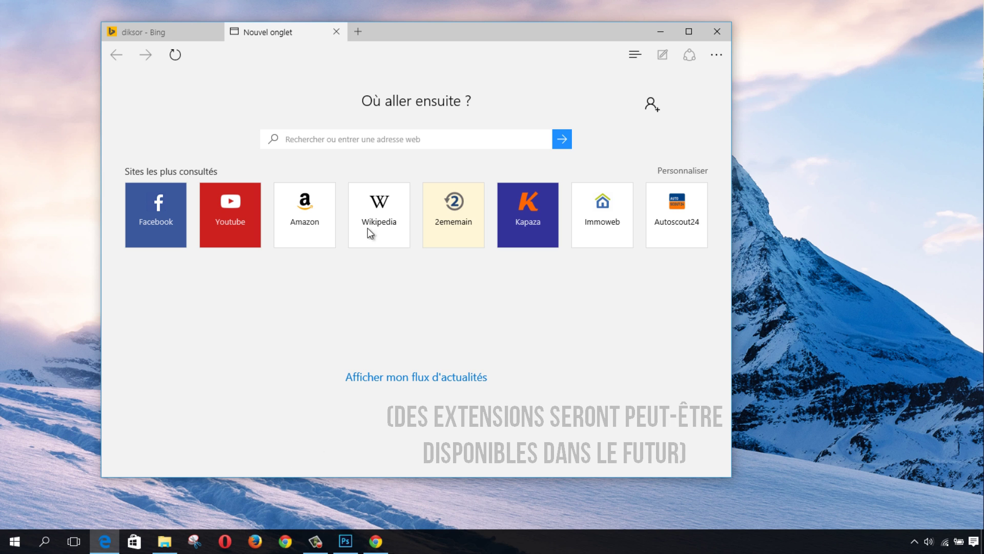
{"action": "left_click_drag", "start_coordinate": [434, 41], "coordinate": [388, 37]}
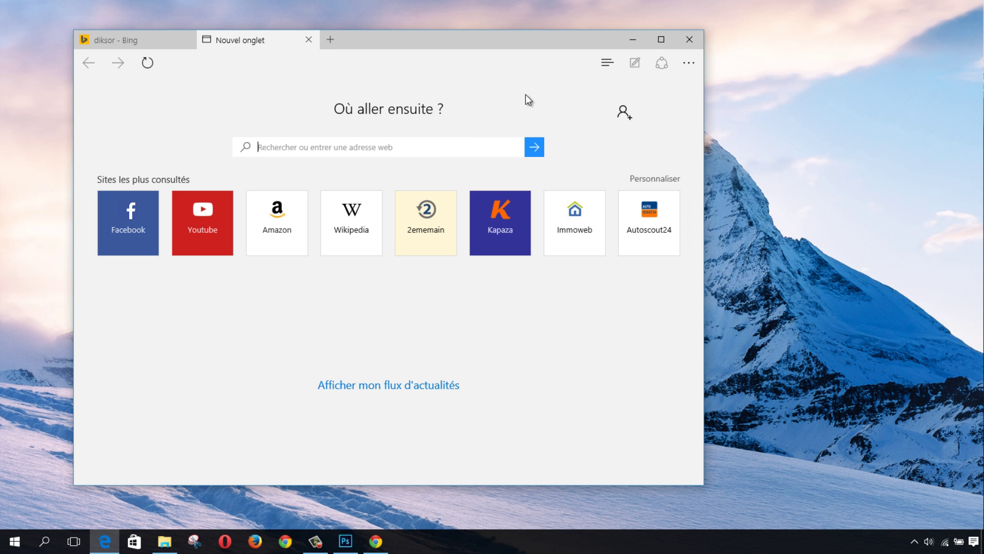
{"action": "mouse_move", "coordinate": [488, 47]}
{"action": "left_mouse_down"}
{"action": "mouse_move", "coordinate": [504, 39]}
{"action": "mouse_move", "coordinate": [478, 35]}
{"action": "left_mouse_up"}
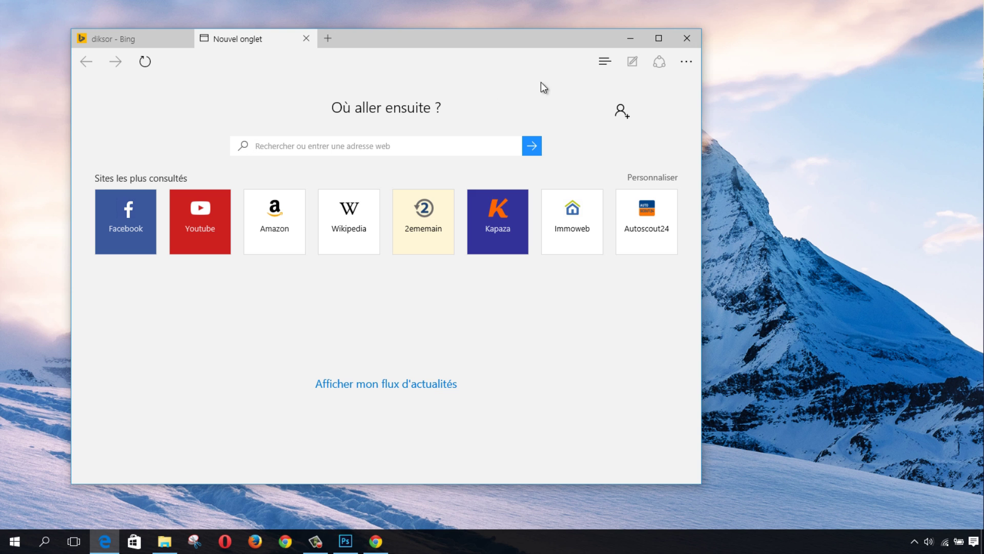
Close the Edge window together with all its open tabs
{"action": "left_click", "coordinate": [688, 38]}
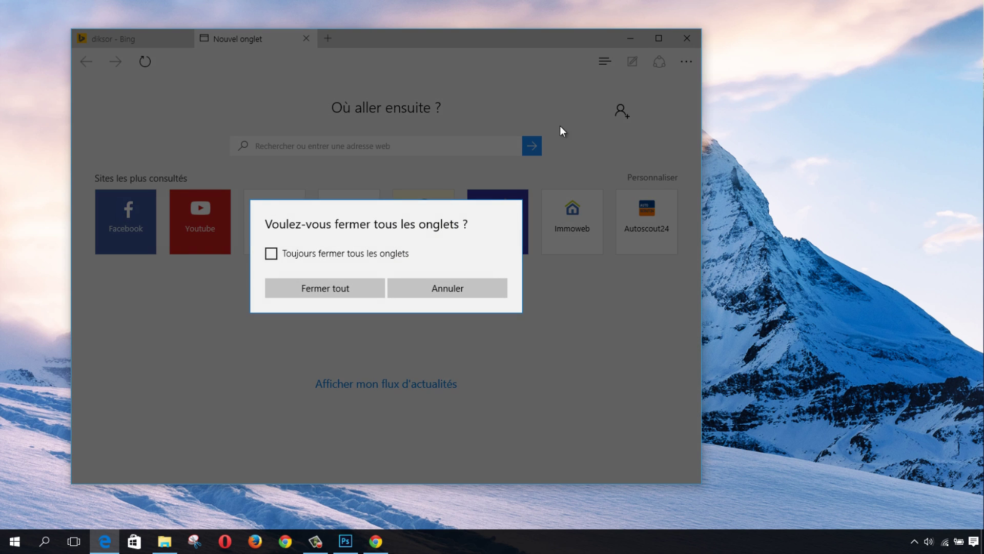
{"action": "left_click", "coordinate": [374, 294]}
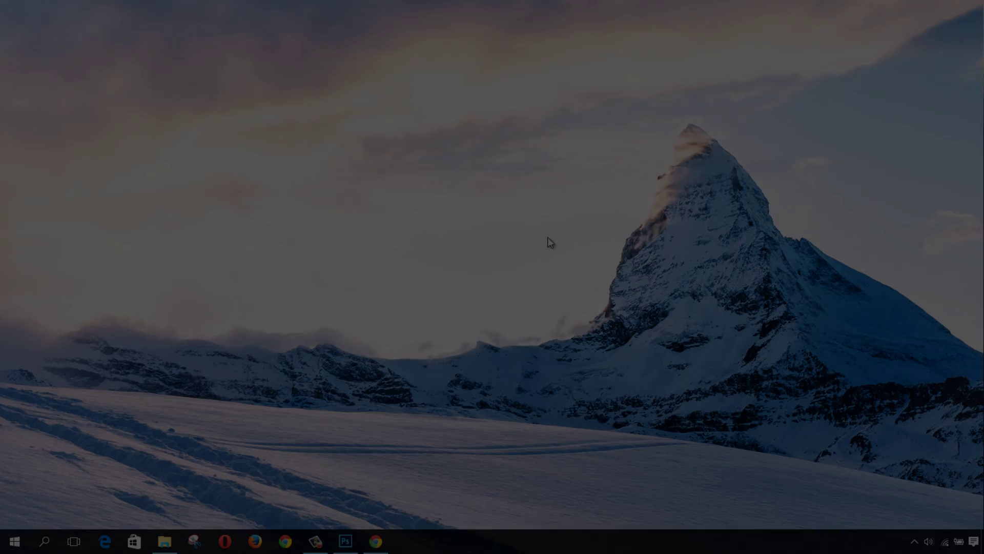